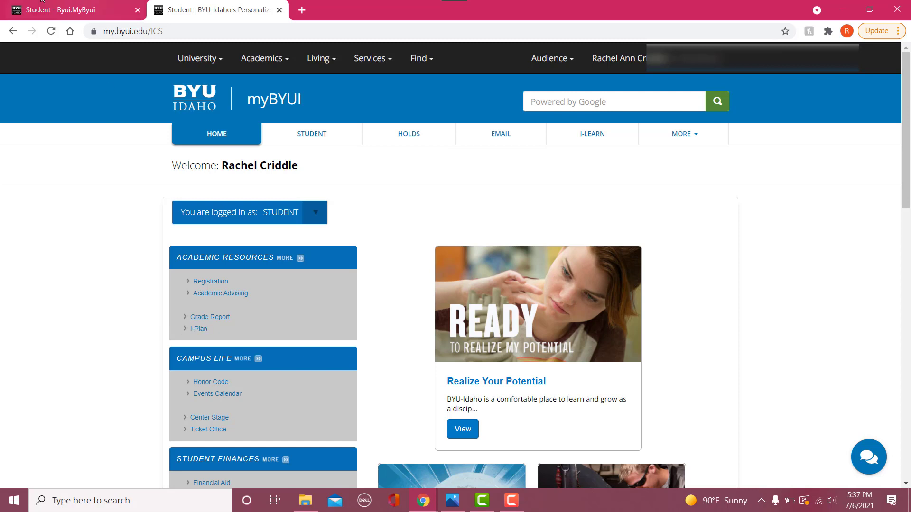
- Switch to the new student portal page and open the Grad Planner
{"action": "left_click", "coordinate": [24, 4]}
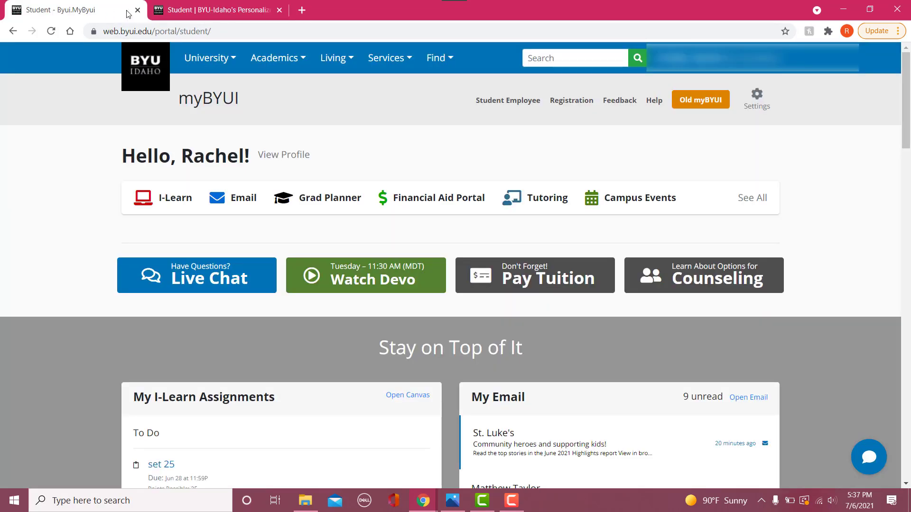
{"action": "left_click", "coordinate": [310, 200]}
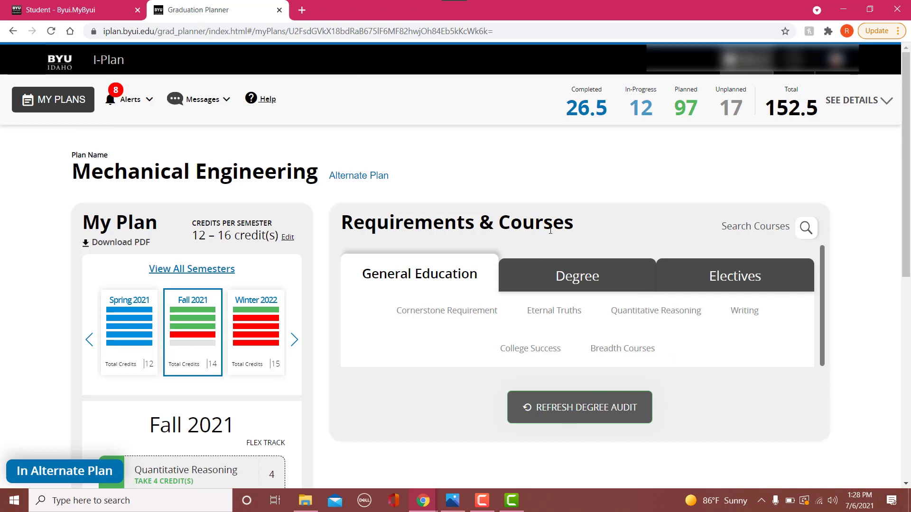
- Look over the Fall 2021 courses and switch the Mechanical Engineering plan to the view of all semesters
{"action": "scroll", "coordinate": [182, 238], "scroll_direction": "down", "scroll_amount": 8}
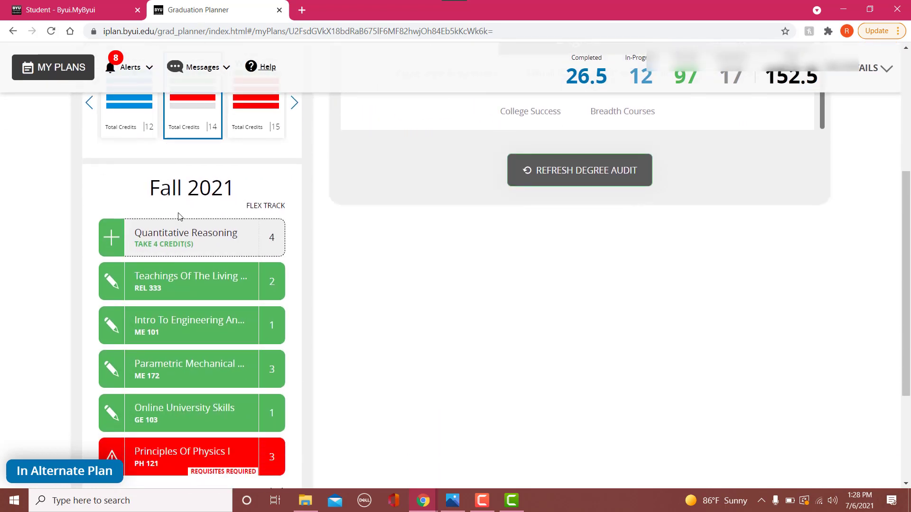
{"action": "scroll", "coordinate": [182, 244], "scroll_direction": "up", "scroll_amount": 6}
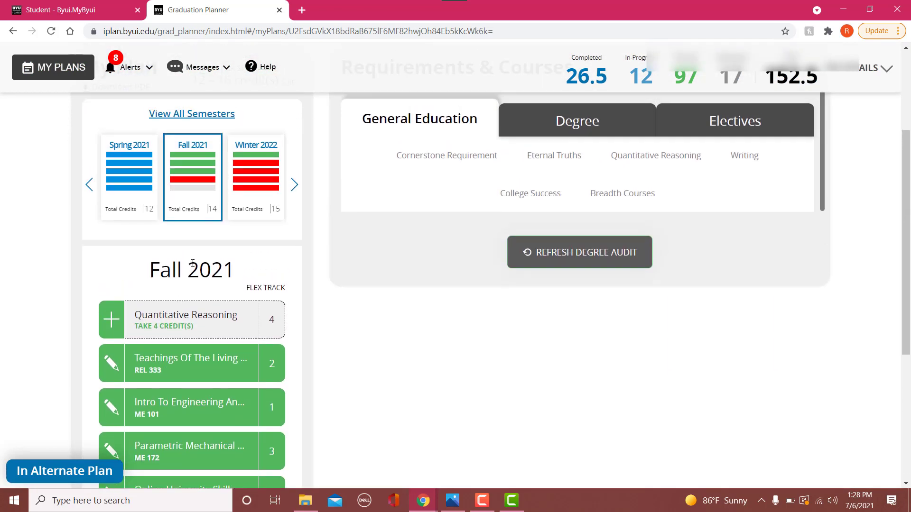
{"action": "scroll", "coordinate": [232, 243], "scroll_direction": "up", "scroll_amount": 2}
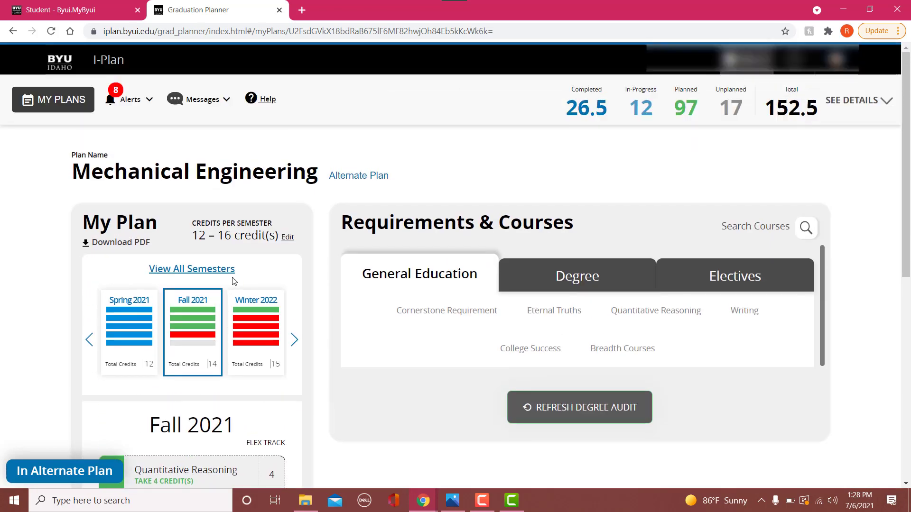
{"action": "left_click", "coordinate": [168, 270]}
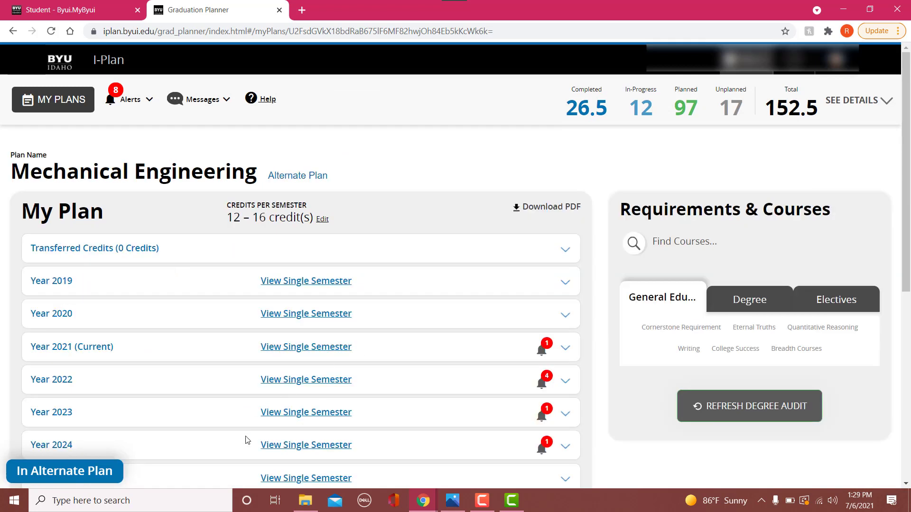
- Expand Year 2021 in the plan to show its Winter, Spring and Fall courses
{"action": "scroll", "coordinate": [352, 216], "scroll_direction": "down", "scroll_amount": 1}
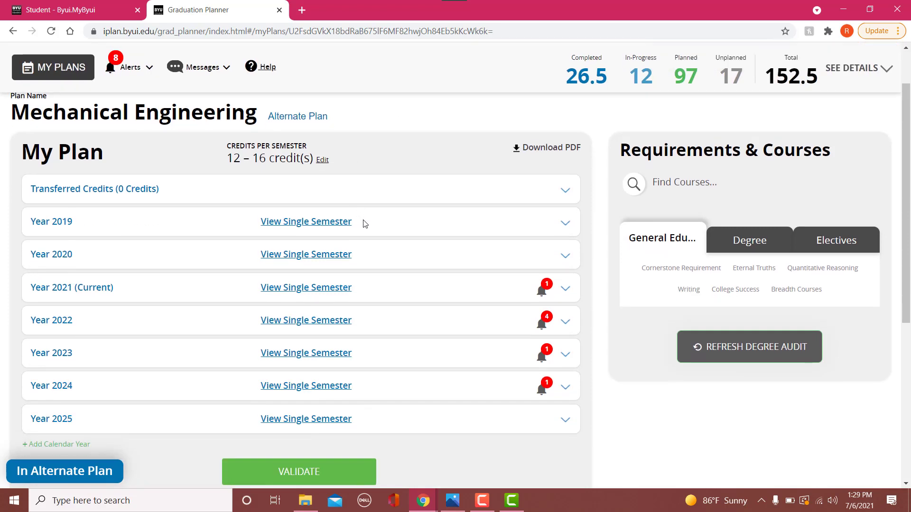
{"action": "left_click", "coordinate": [564, 293]}
{"action": "scroll", "coordinate": [320, 294], "scroll_direction": "down", "scroll_amount": 2}
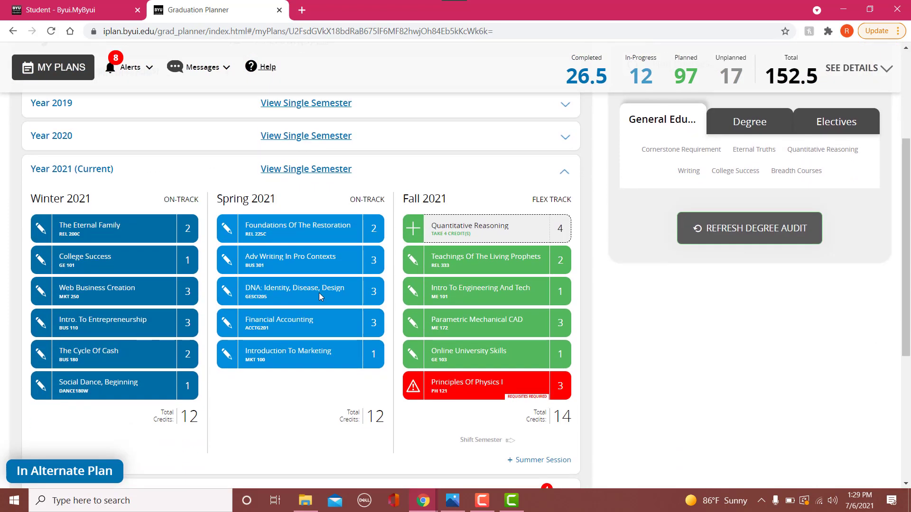
- Consult the 2020-2021 Mechanical Engineering course sequence chart in Photos and return to the Graduation Planner in the browser
{"action": "scroll", "coordinate": [321, 296], "scroll_direction": "up", "scroll_amount": 2}
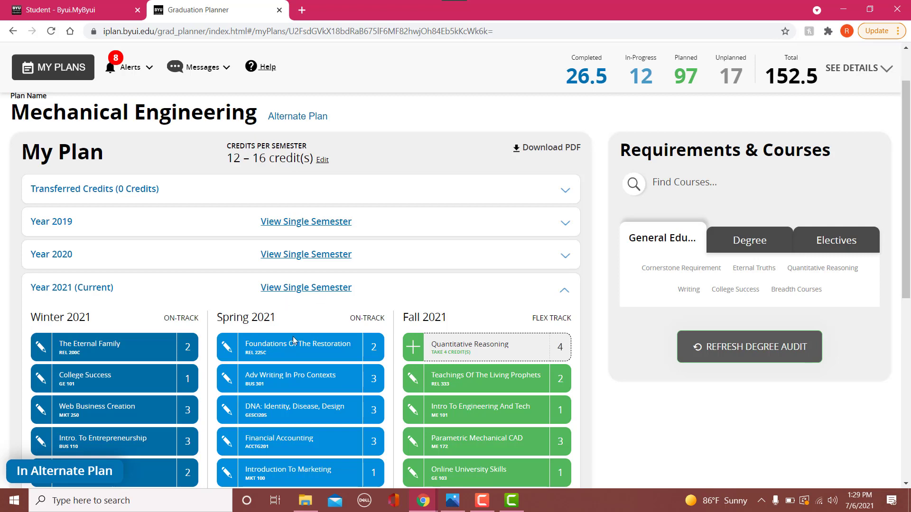
{"action": "left_click", "coordinate": [448, 497]}
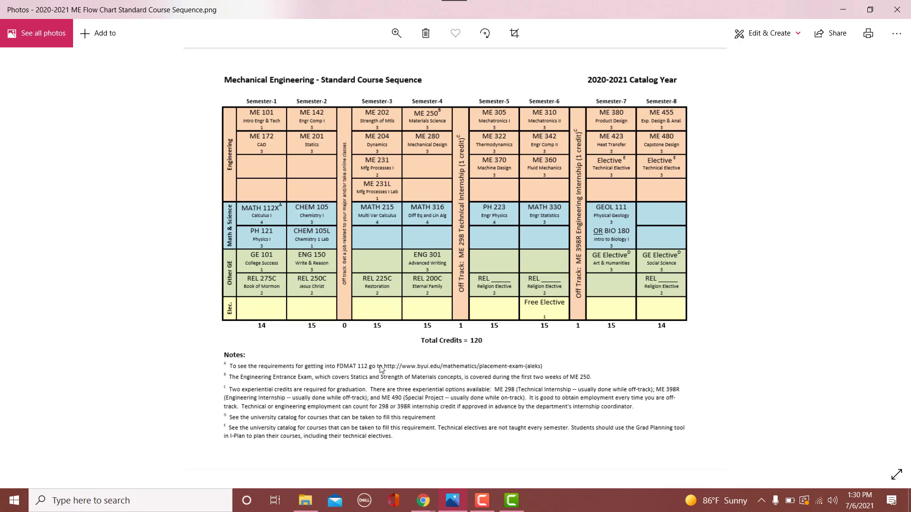
{"action": "key", "text": "alt+Tab"}
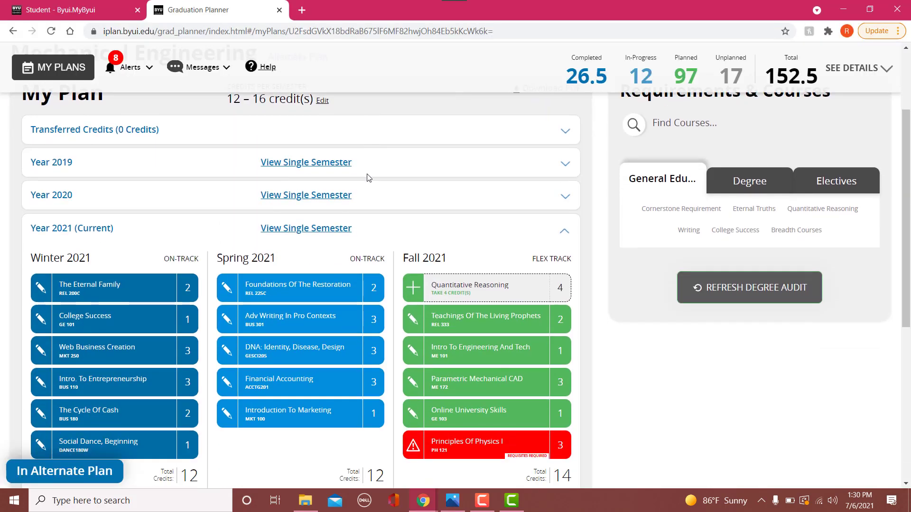
- Open the unfilled Quantitative Reasoning requirement in Fall 2021 and examine its completion options
{"action": "scroll", "coordinate": [474, 268], "scroll_direction": "down", "scroll_amount": 1}
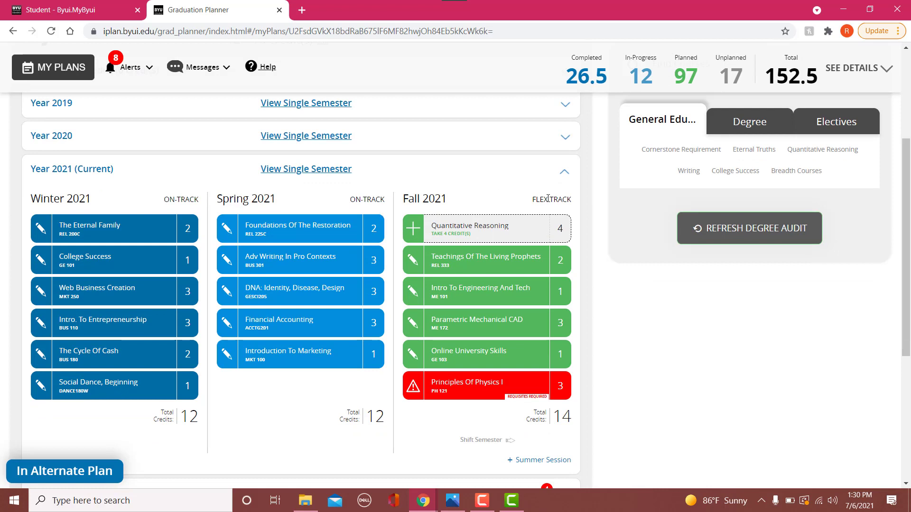
{"action": "left_click", "coordinate": [413, 234]}
{"action": "scroll", "coordinate": [291, 209], "scroll_direction": "down", "scroll_amount": 2}
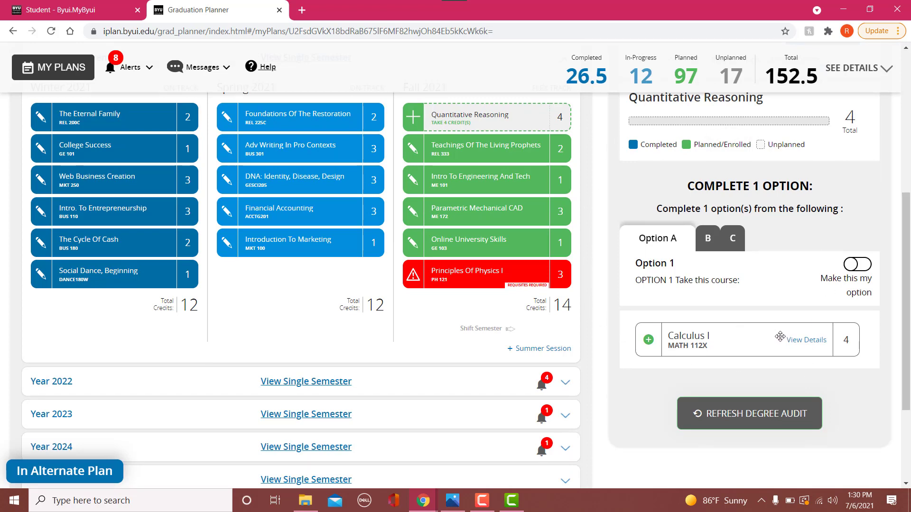
{"action": "scroll", "coordinate": [780, 336], "scroll_direction": "up", "scroll_amount": 1}
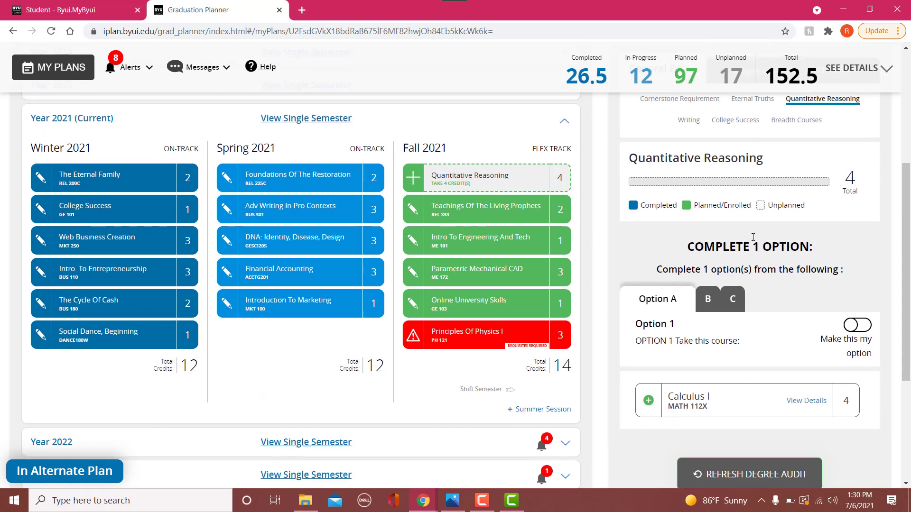
{"action": "scroll", "coordinate": [736, 217], "scroll_direction": "up", "scroll_amount": 1}
{"action": "scroll", "coordinate": [740, 218], "scroll_direction": "down", "scroll_amount": 1}
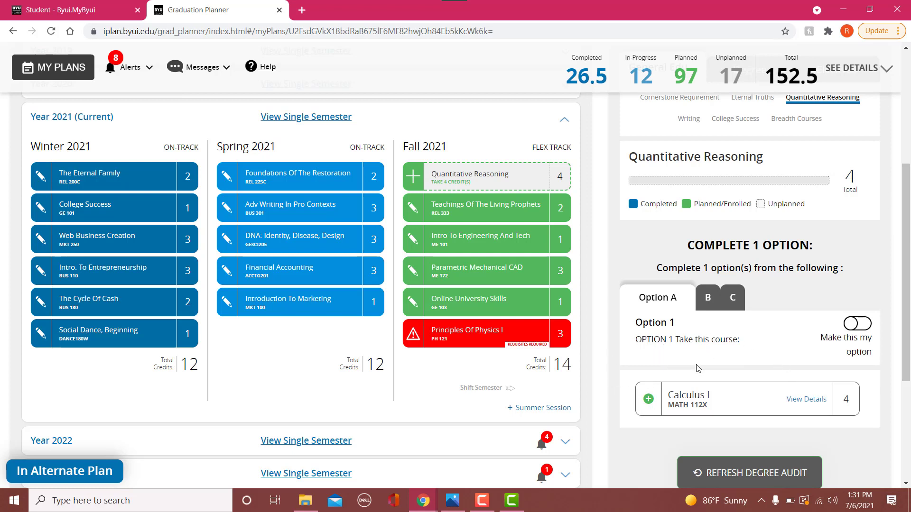
- Compare the courses in Quantitative Reasoning options B and C, and return to Option A
{"action": "left_click", "coordinate": [710, 296]}
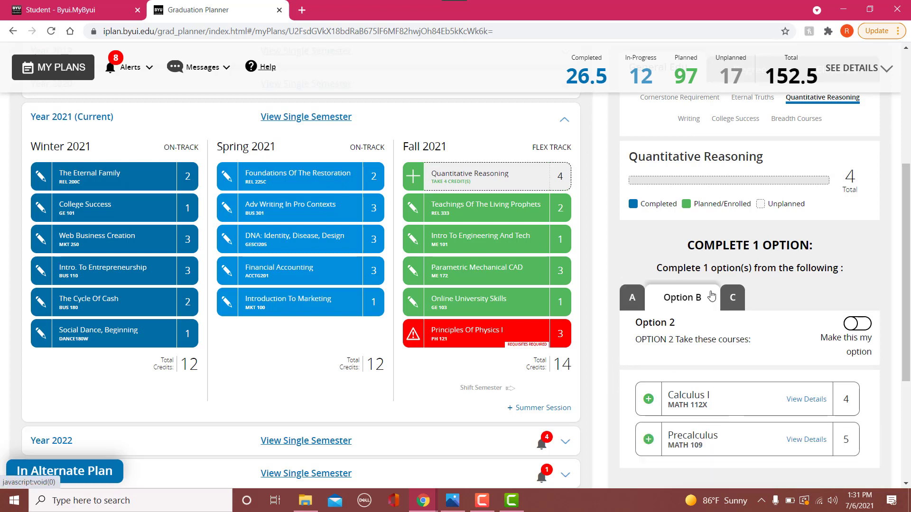
{"action": "left_click", "coordinate": [732, 297]}
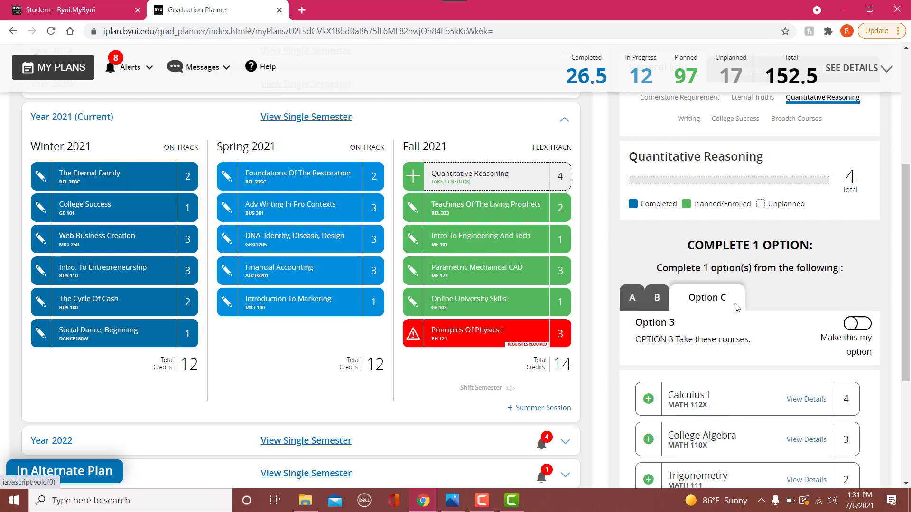
{"action": "scroll", "coordinate": [712, 294], "scroll_direction": "down", "scroll_amount": 3}
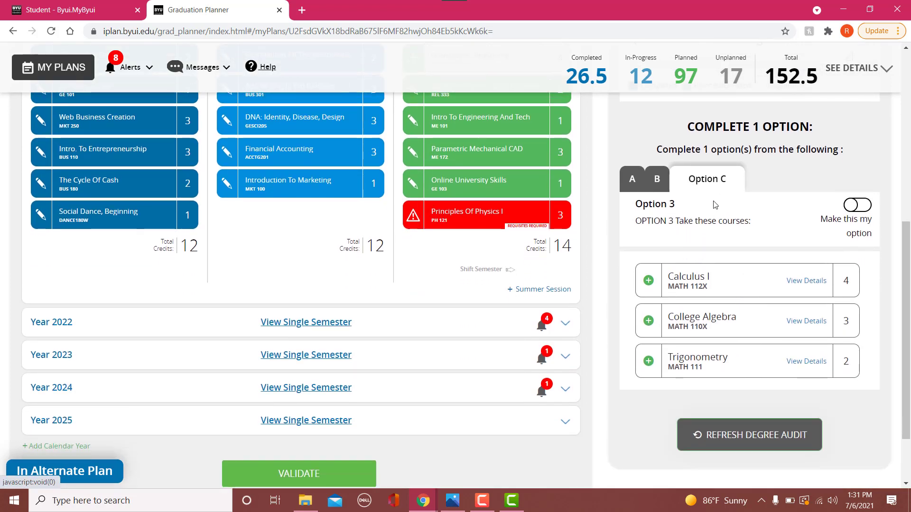
{"action": "scroll", "coordinate": [647, 299], "scroll_direction": "up", "scroll_amount": 1}
{"action": "left_click", "coordinate": [656, 239]}
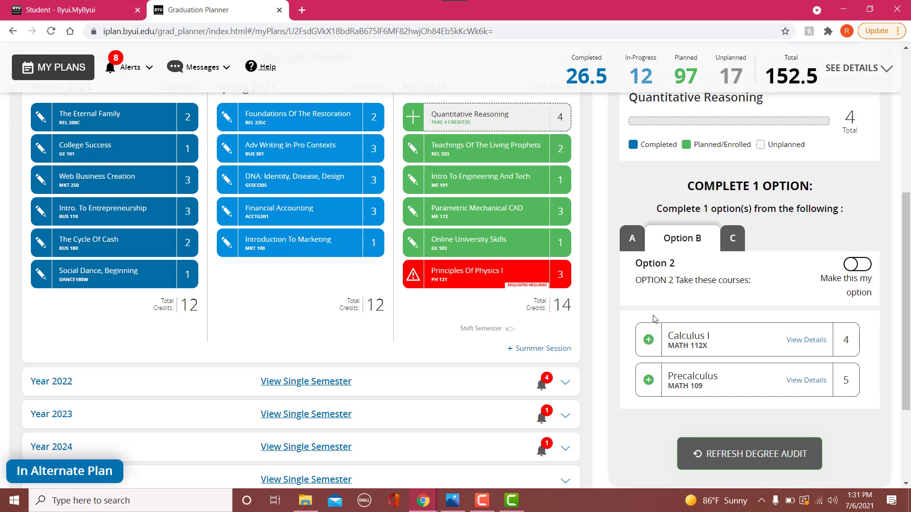
{"action": "left_click", "coordinate": [633, 238]}
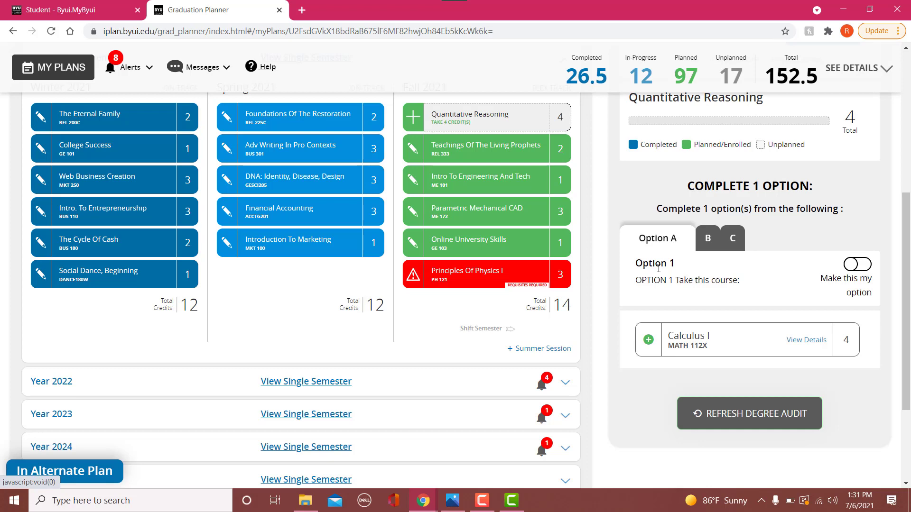
- Make Option A the chosen Quantitative Reasoning option and plan Calculus I (MATH 112X) for Fall 2021
{"action": "scroll", "coordinate": [658, 269], "scroll_direction": "up", "scroll_amount": 1}
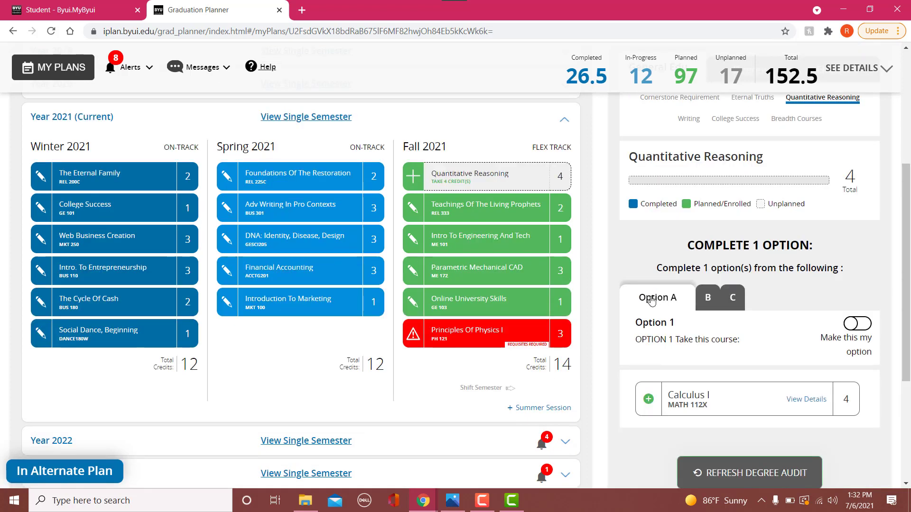
{"action": "left_click", "coordinate": [851, 327]}
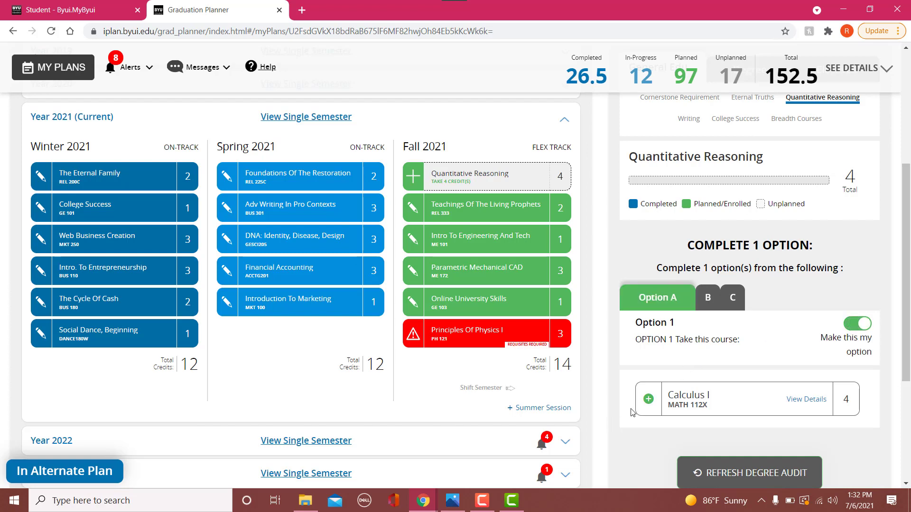
{"action": "left_click", "coordinate": [649, 402]}
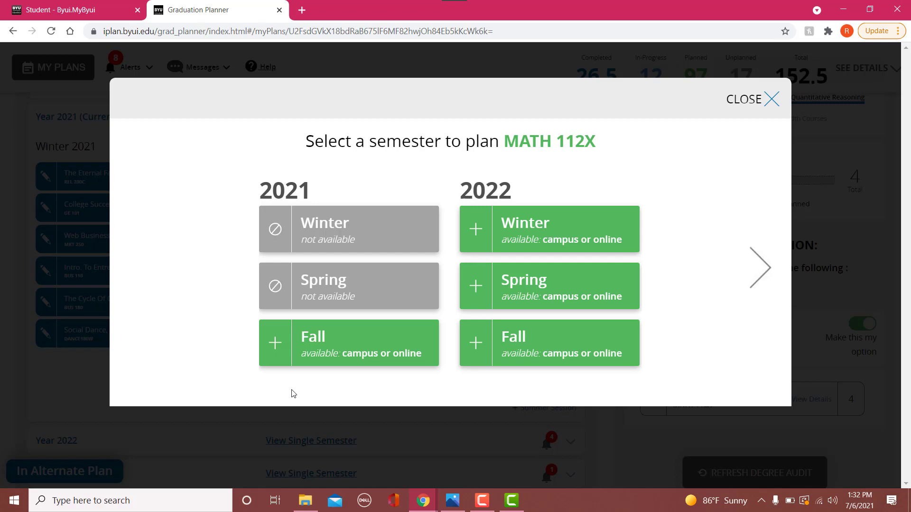
{"action": "left_click", "coordinate": [276, 347]}
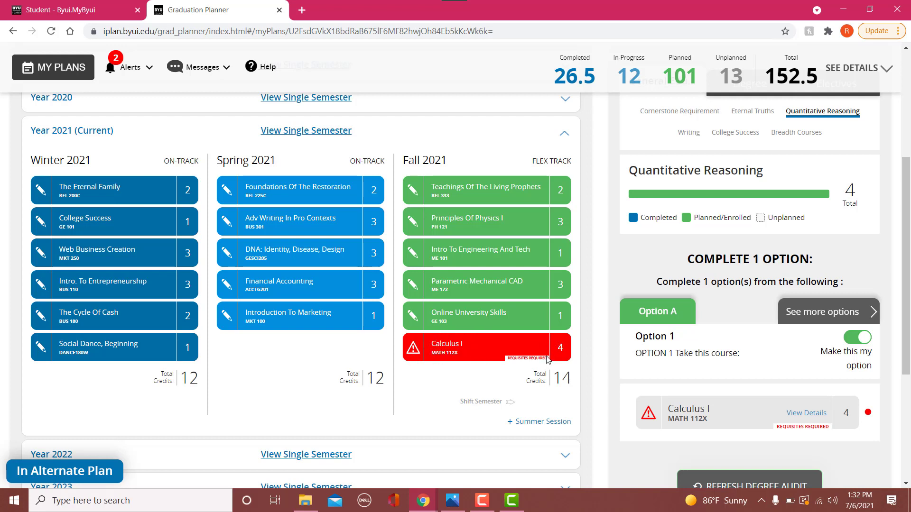
- Open the course details of Calculus I planned in Fall 2021
{"action": "left_click", "coordinate": [412, 349]}
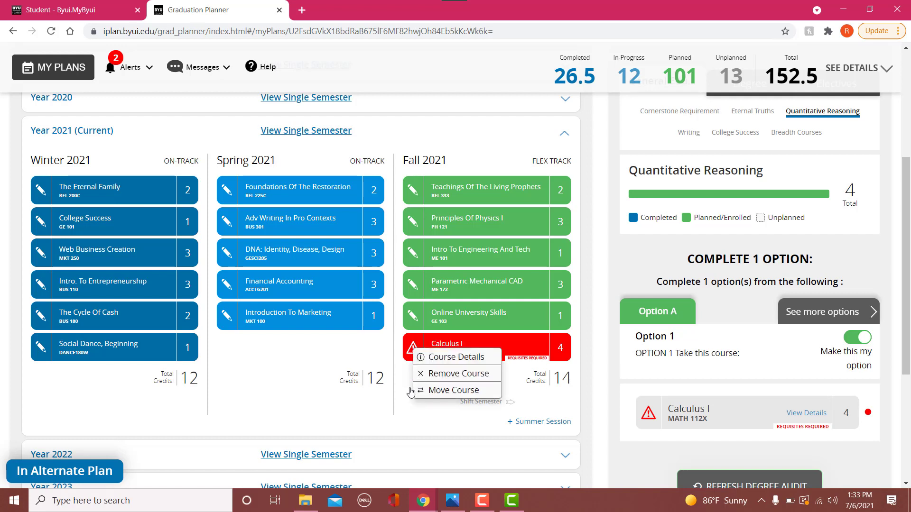
{"action": "left_click", "coordinate": [407, 356]}
{"action": "left_click", "coordinate": [440, 363]}
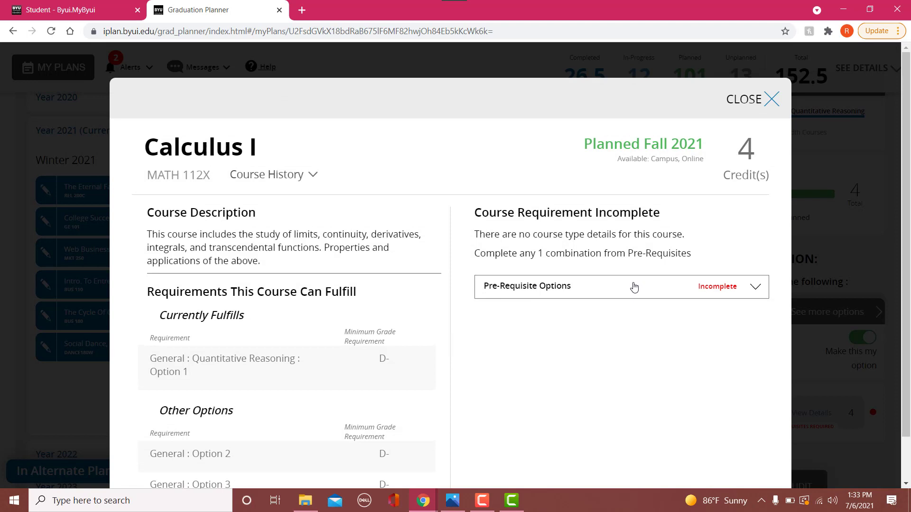
- Expand the prerequisite options of Calculus I and examine the full list of options
{"action": "left_click", "coordinate": [634, 287]}
{"action": "scroll", "coordinate": [572, 358], "scroll_direction": "down", "scroll_amount": 3}
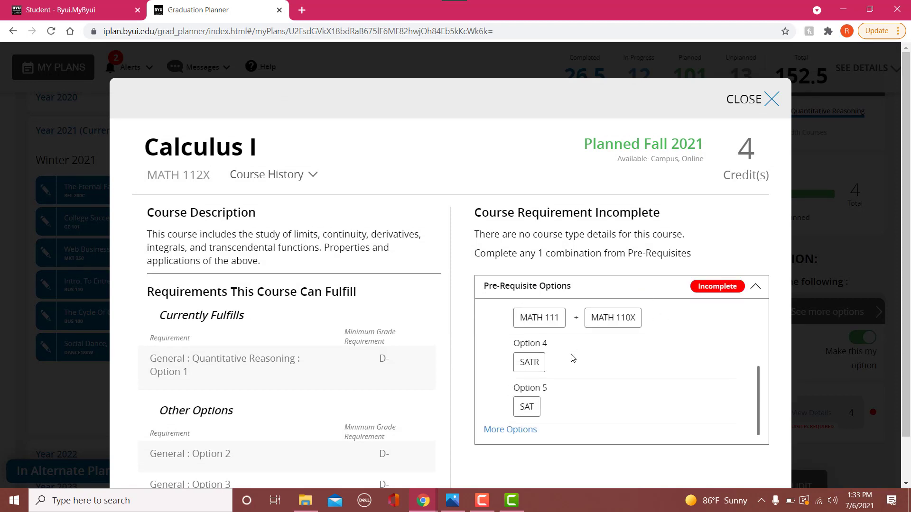
{"action": "scroll", "coordinate": [564, 374], "scroll_direction": "up", "scroll_amount": 3}
{"action": "scroll", "coordinate": [569, 342], "scroll_direction": "down", "scroll_amount": 3}
{"action": "left_click", "coordinate": [525, 430]}
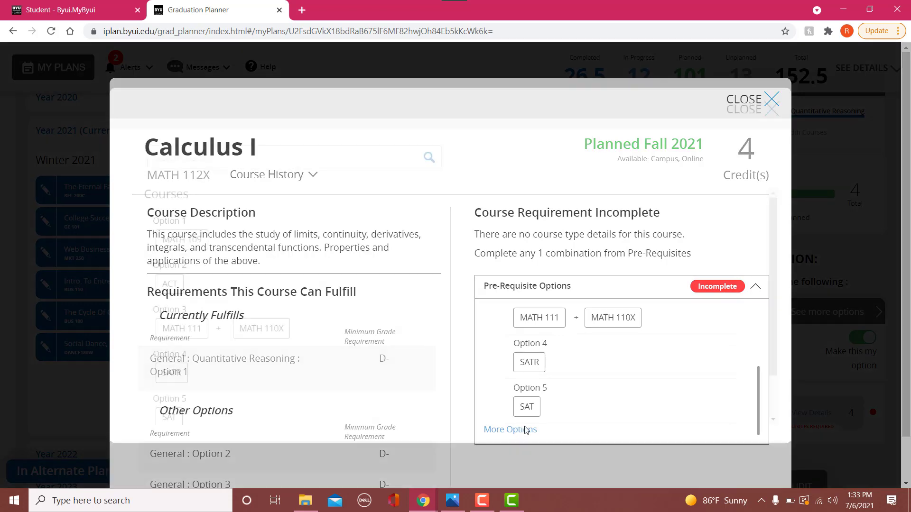
{"action": "scroll", "coordinate": [161, 275], "scroll_direction": "down", "scroll_amount": 2}
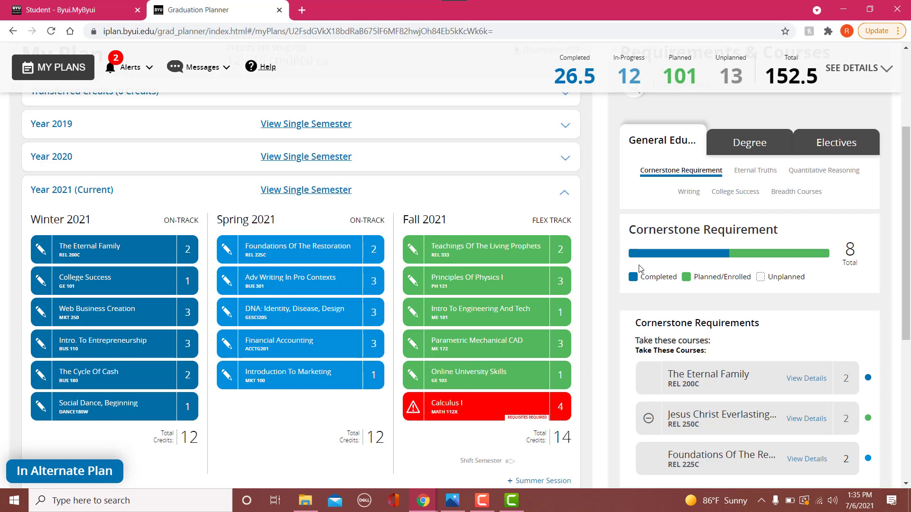
- Review the General Education requirements for Cornerstone, Eternal Truths, Quantitative Reasoning, Writing and College Success
{"action": "scroll", "coordinate": [852, 246], "scroll_direction": "up", "scroll_amount": 3}
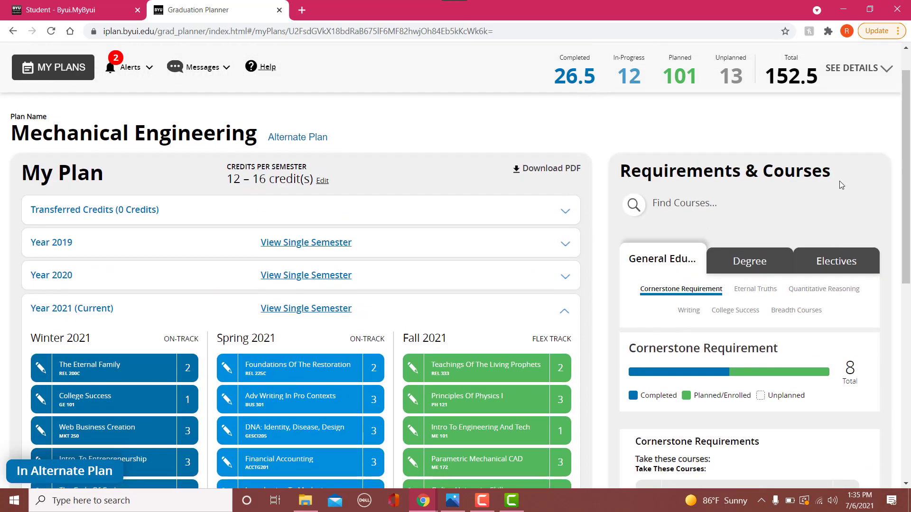
{"action": "scroll", "coordinate": [840, 185], "scroll_direction": "down", "scroll_amount": 1}
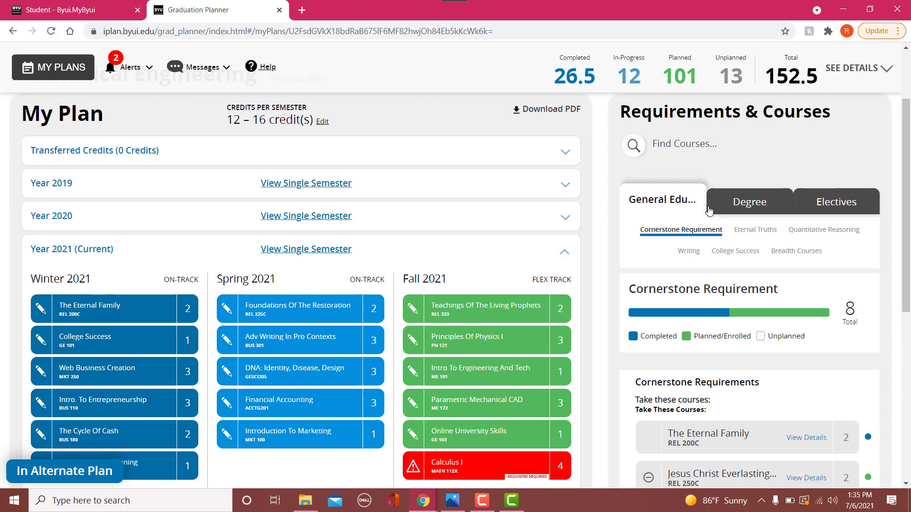
{"action": "scroll", "coordinate": [741, 257], "scroll_direction": "down", "scroll_amount": 1}
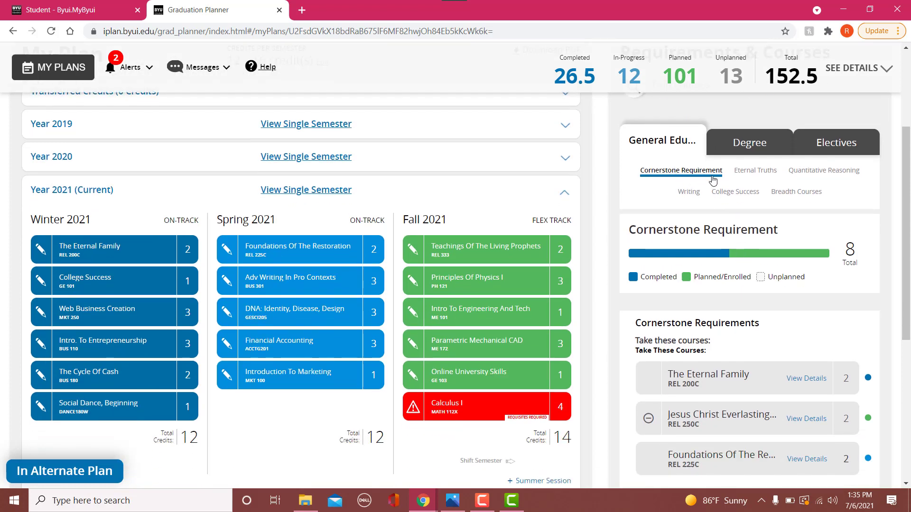
{"action": "left_click", "coordinate": [736, 173]}
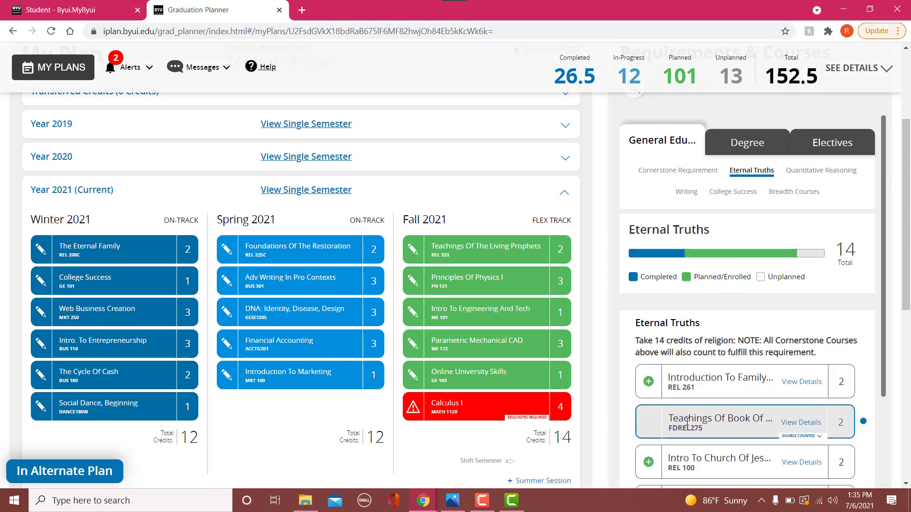
{"action": "left_click", "coordinate": [828, 169]}
{"action": "scroll", "coordinate": [798, 238], "scroll_direction": "down", "scroll_amount": 1}
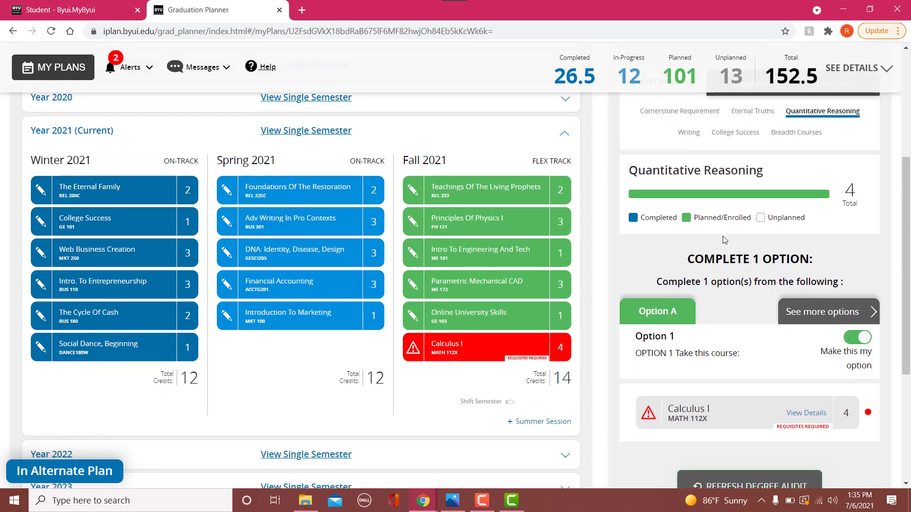
{"action": "scroll", "coordinate": [702, 237], "scroll_direction": "up", "scroll_amount": 1}
{"action": "left_click", "coordinate": [689, 193]}
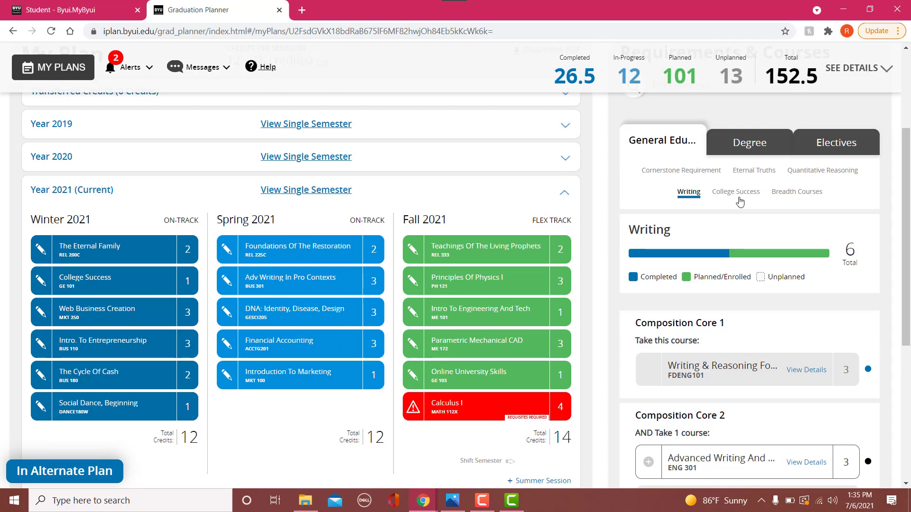
{"action": "left_click", "coordinate": [739, 198]}
- Look over the Degree and Electives requirements and return to the General Education requirements
{"action": "left_click", "coordinate": [749, 141]}
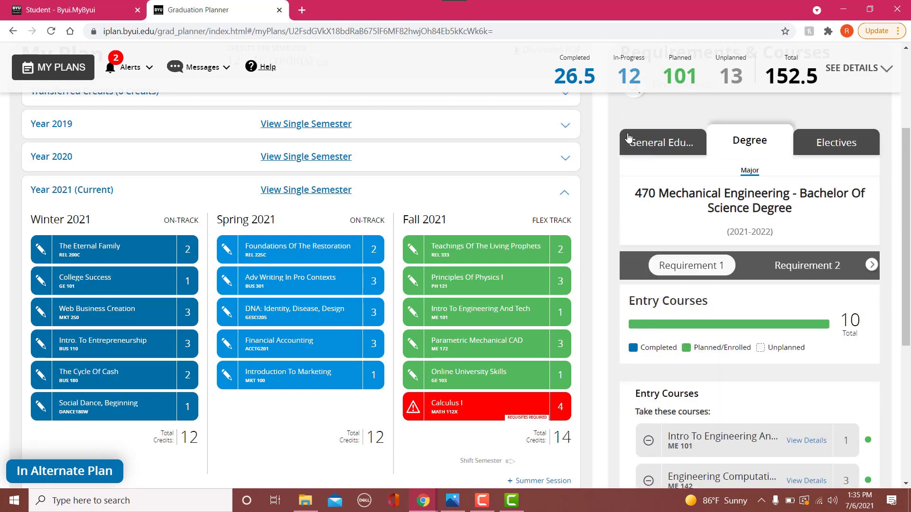
{"action": "left_click", "coordinate": [648, 144]}
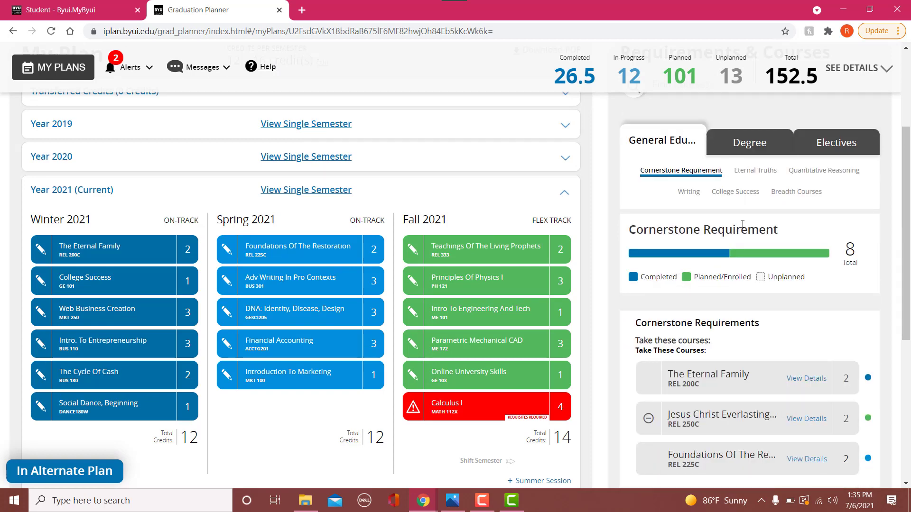
{"action": "left_click", "coordinate": [724, 153]}
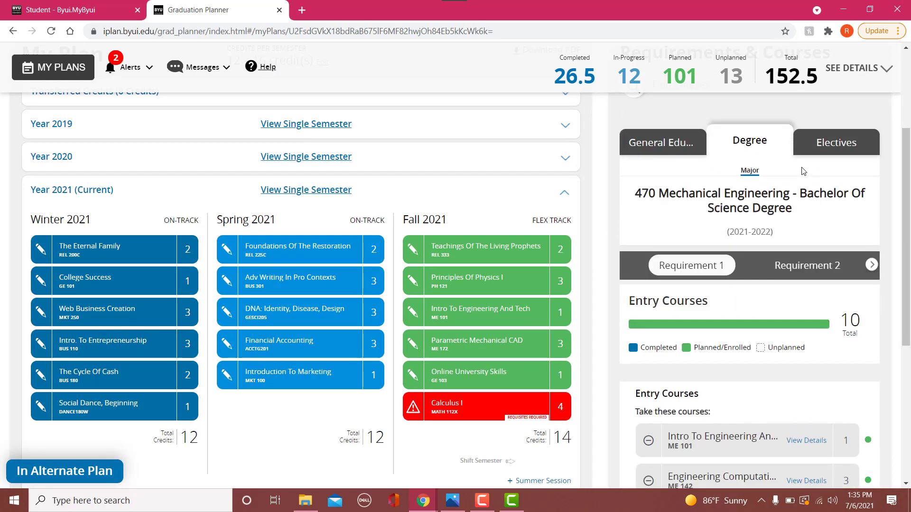
{"action": "left_click", "coordinate": [844, 146]}
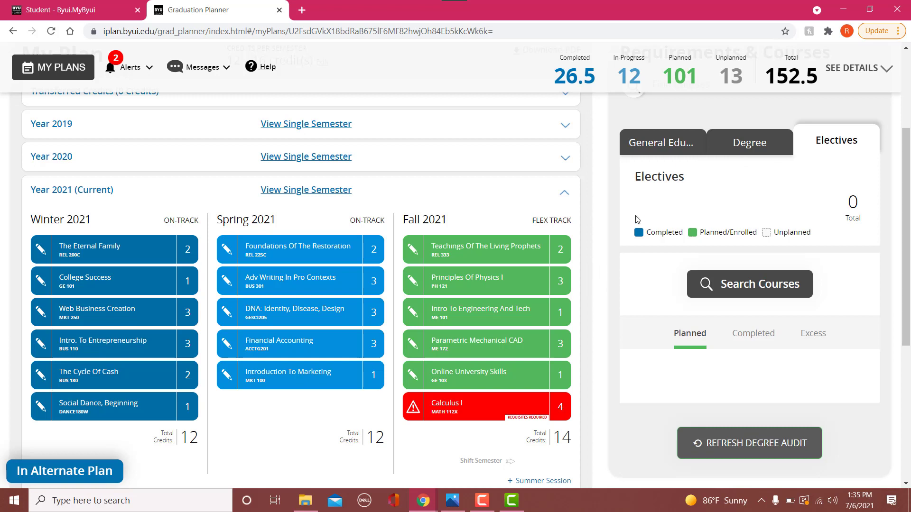
{"action": "left_click", "coordinate": [631, 150]}
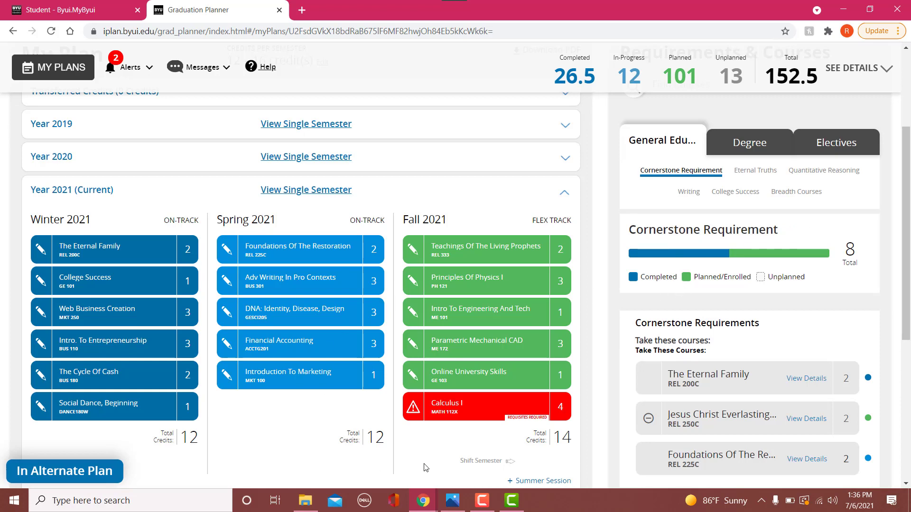
- Expand Year 2022, examine its planned semesters and their On-Track and Flex Track labels, and collapse the year
{"action": "scroll", "coordinate": [399, 441], "scroll_direction": "down", "scroll_amount": 2}
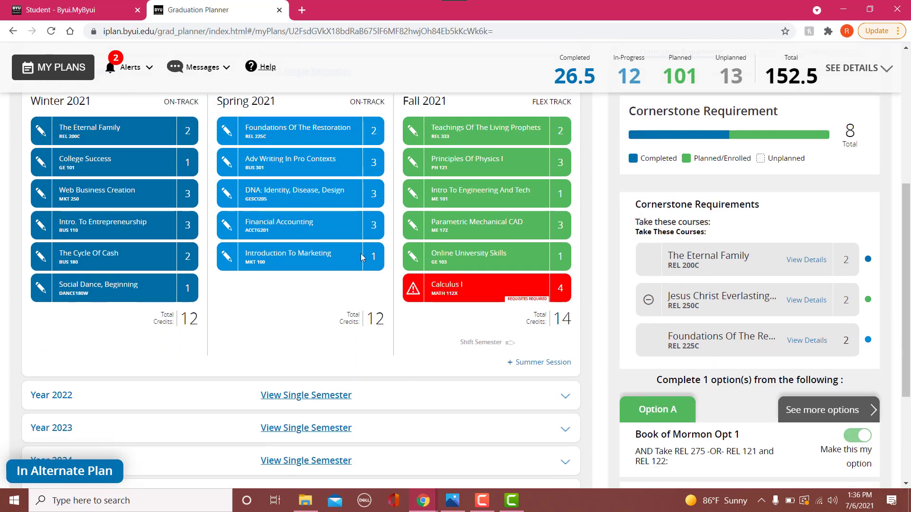
{"action": "scroll", "coordinate": [498, 327], "scroll_direction": "down", "scroll_amount": 1}
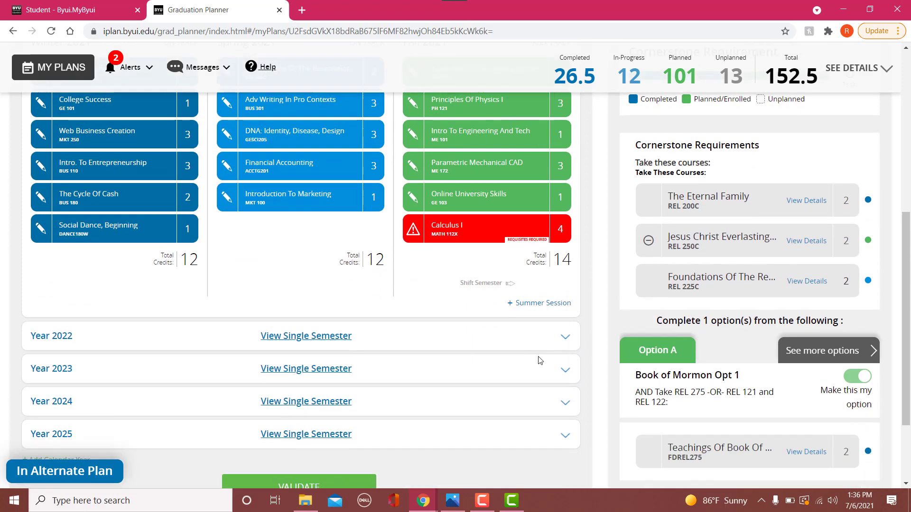
{"action": "left_click", "coordinate": [564, 338]}
{"action": "scroll", "coordinate": [474, 309], "scroll_direction": "down", "scroll_amount": 3}
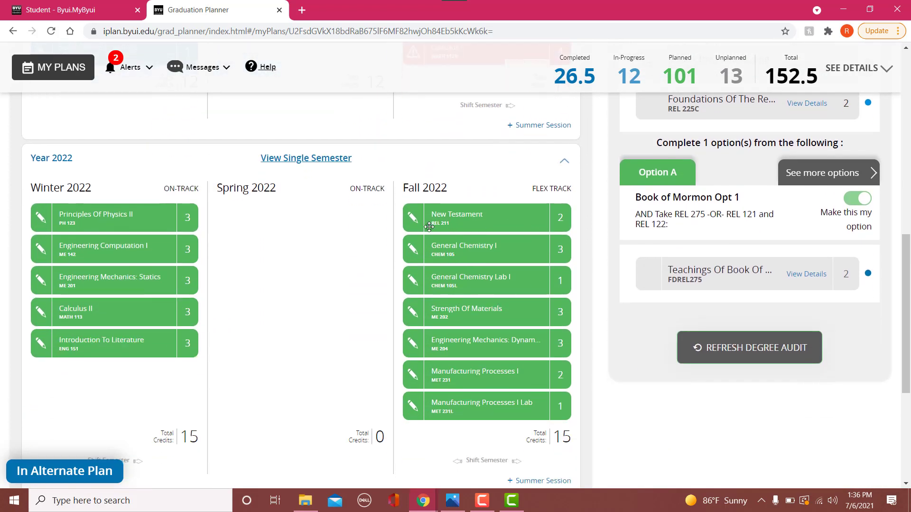
{"action": "scroll", "coordinate": [370, 260], "scroll_direction": "down", "scroll_amount": 1}
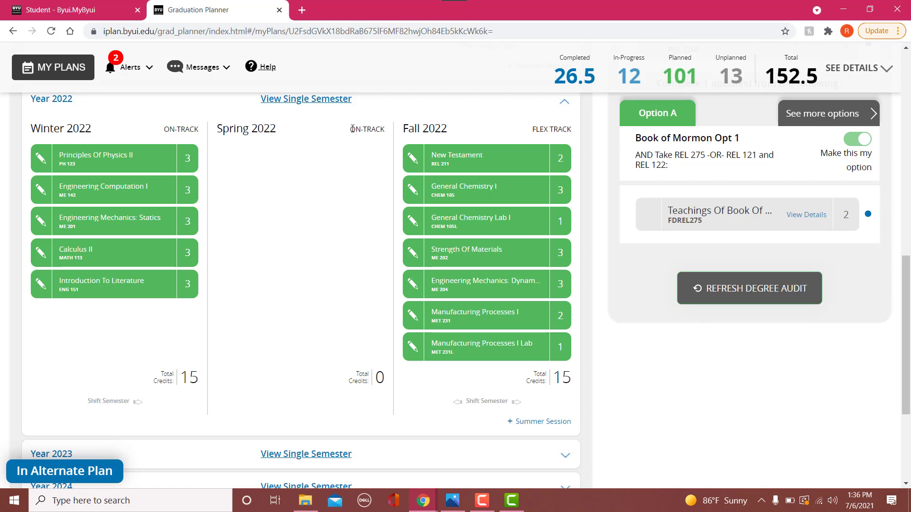
{"action": "left_click_drag", "start_coordinate": [360, 128], "coordinate": [386, 131]}
{"action": "left_click", "coordinate": [375, 152]}
{"action": "left_click_drag", "start_coordinate": [165, 129], "coordinate": [207, 130]}
{"action": "left_click", "coordinate": [282, 246]}
{"action": "left_click", "coordinate": [570, 104]}
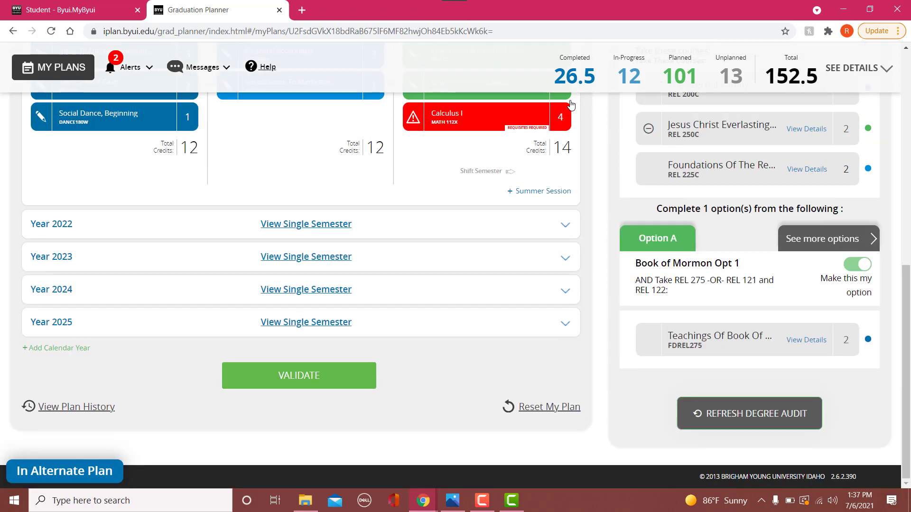
- Expand Year 2023 and fill the Spring 2023 Experiential Learning placeholder with Technical Internship (ME 298)
{"action": "left_click", "coordinate": [561, 259]}
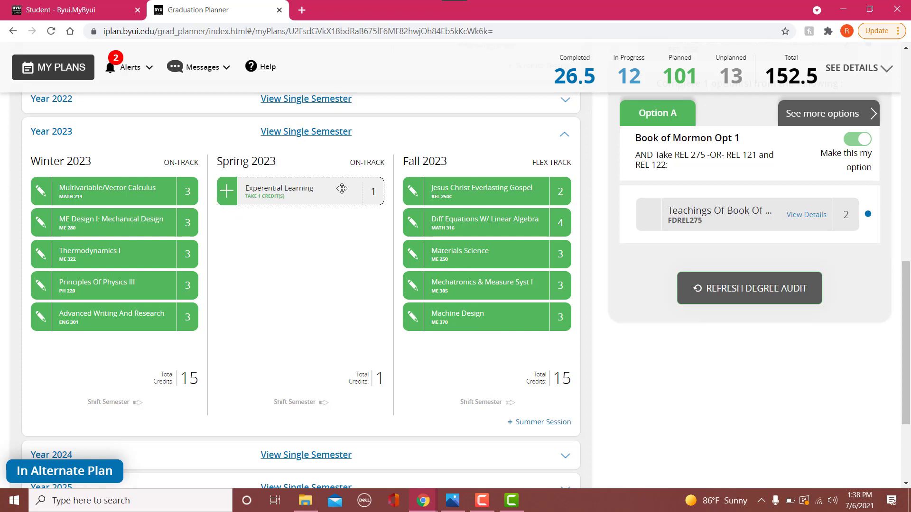
{"action": "left_click", "coordinate": [227, 191]}
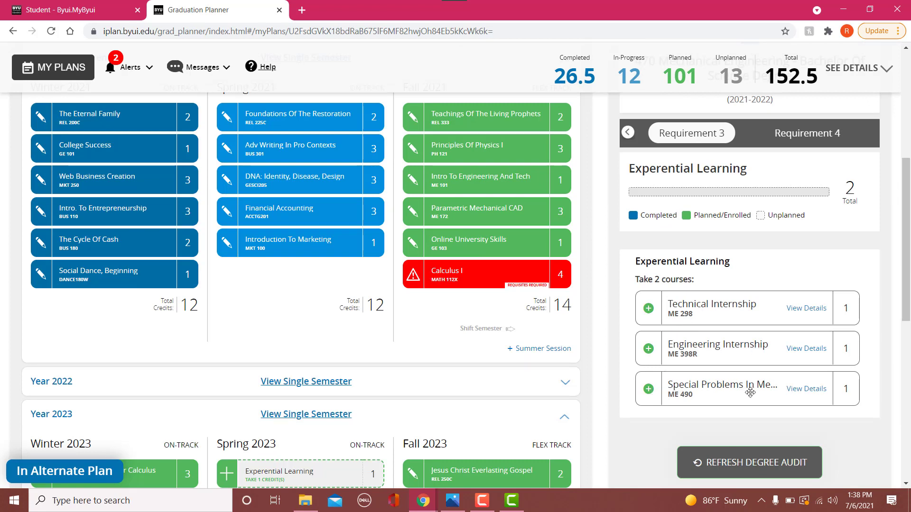
{"action": "left_click", "coordinate": [648, 309]}
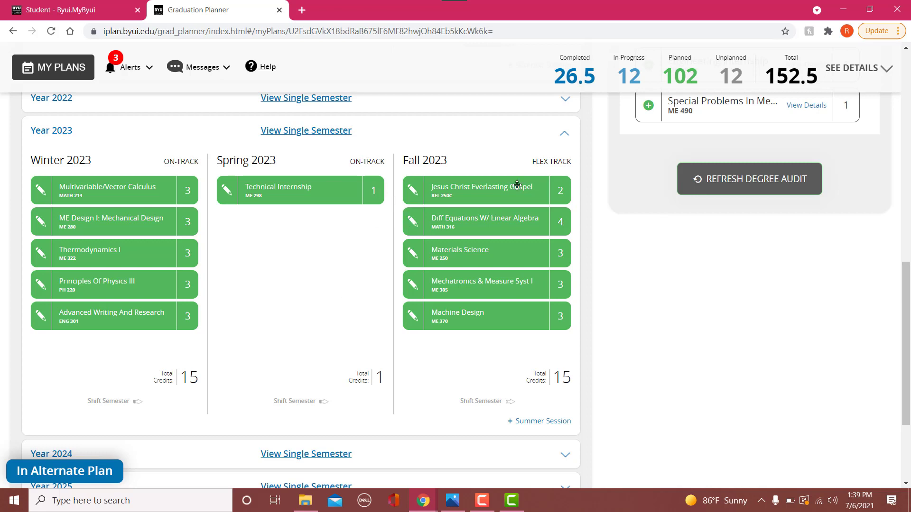
- Expand Year 2024 and fill the Spring 2024 Experiential Learning placeholder with Engineering Internship (ME 398R)
{"action": "scroll", "coordinate": [517, 185], "scroll_direction": "down", "scroll_amount": 2}
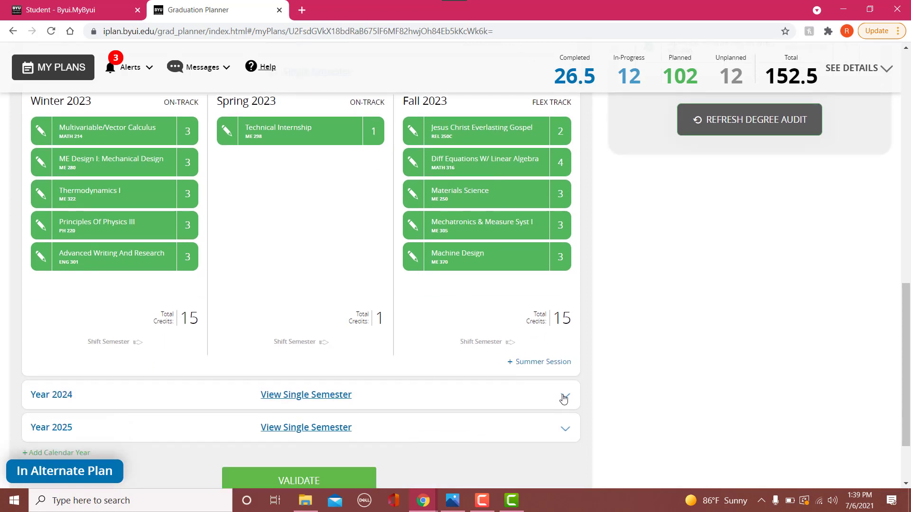
{"action": "left_click", "coordinate": [563, 398]}
{"action": "scroll", "coordinate": [305, 320], "scroll_direction": "down", "scroll_amount": 2}
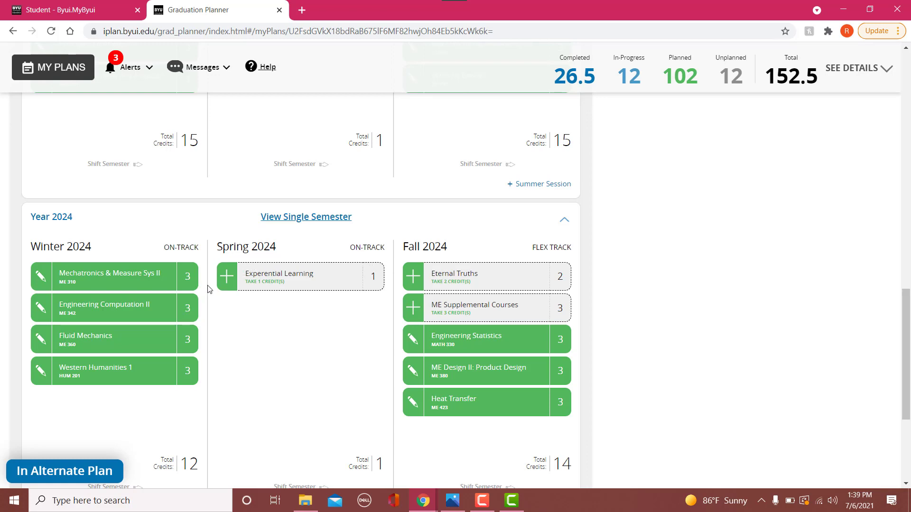
{"action": "left_click", "coordinate": [228, 283]}
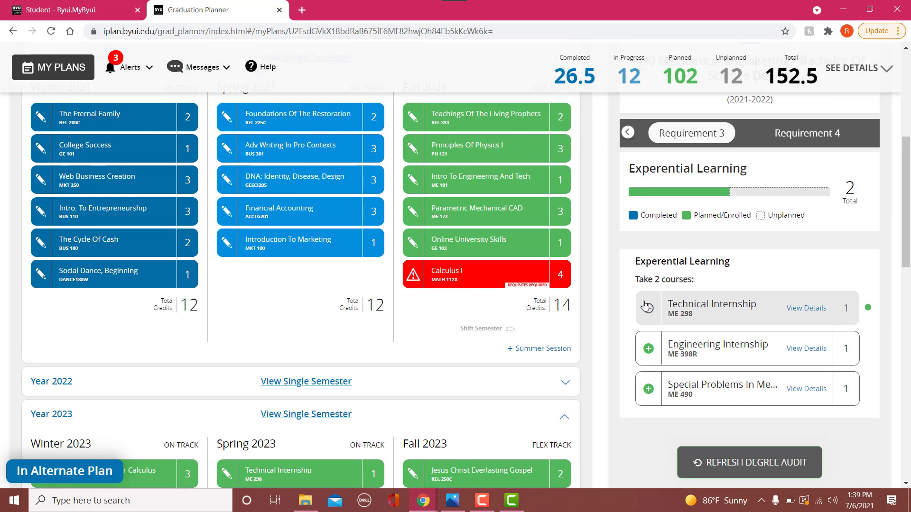
{"action": "left_click", "coordinate": [648, 349]}
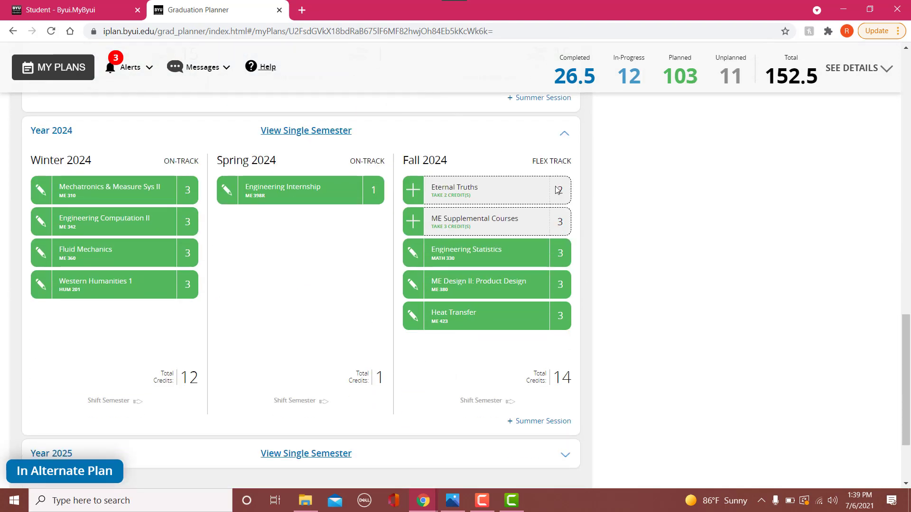
- Fill the Fall 2024 Eternal Truths placeholder with Pearl Of Great Price (REL 327)
{"action": "left_click", "coordinate": [413, 192]}
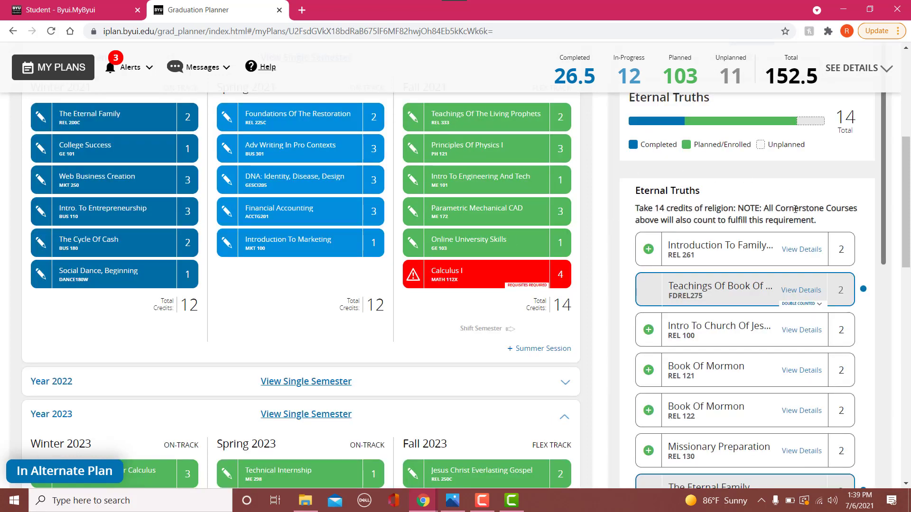
{"action": "scroll", "coordinate": [766, 207], "scroll_direction": "down", "scroll_amount": 10}
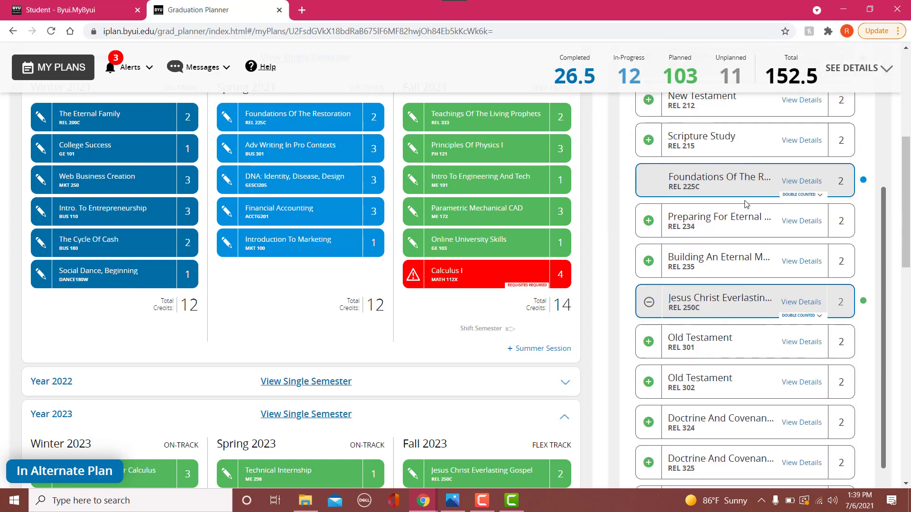
{"action": "scroll", "coordinate": [744, 200], "scroll_direction": "down", "scroll_amount": 12}
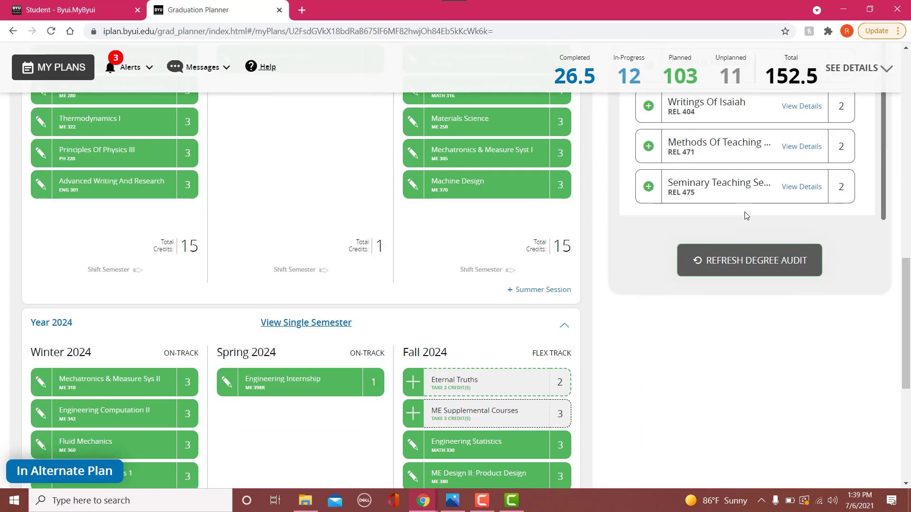
{"action": "scroll", "coordinate": [747, 215], "scroll_direction": "up", "scroll_amount": 4}
{"action": "scroll", "coordinate": [759, 222], "scroll_direction": "up", "scroll_amount": 8}
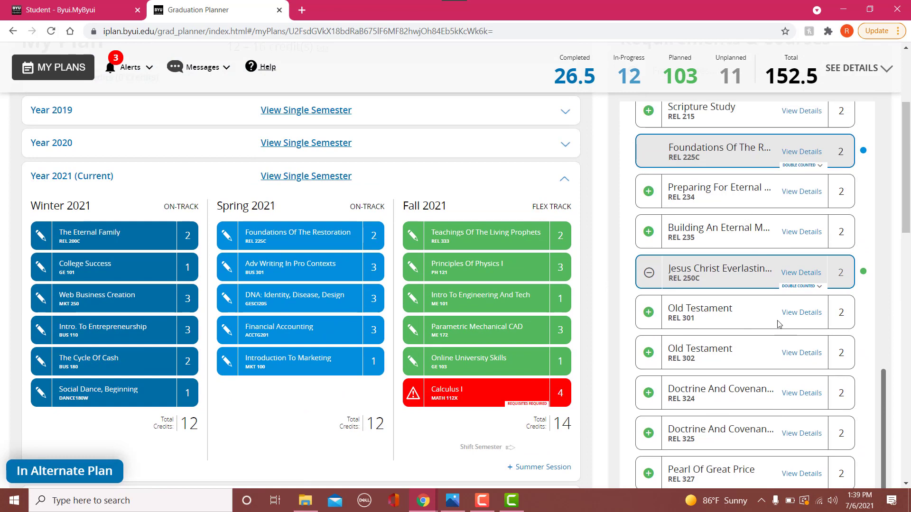
{"action": "scroll", "coordinate": [735, 260], "scroll_direction": "down", "scroll_amount": 5}
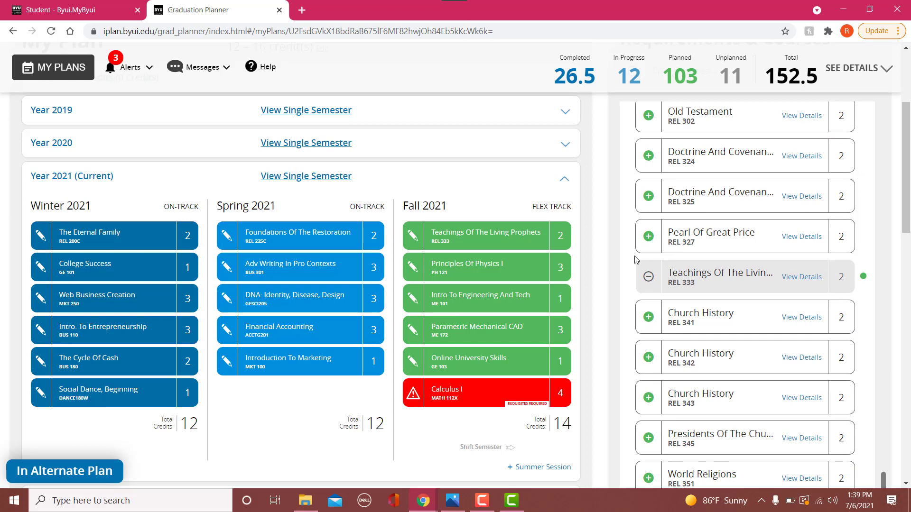
{"action": "scroll", "coordinate": [685, 285], "scroll_direction": "up", "scroll_amount": 6}
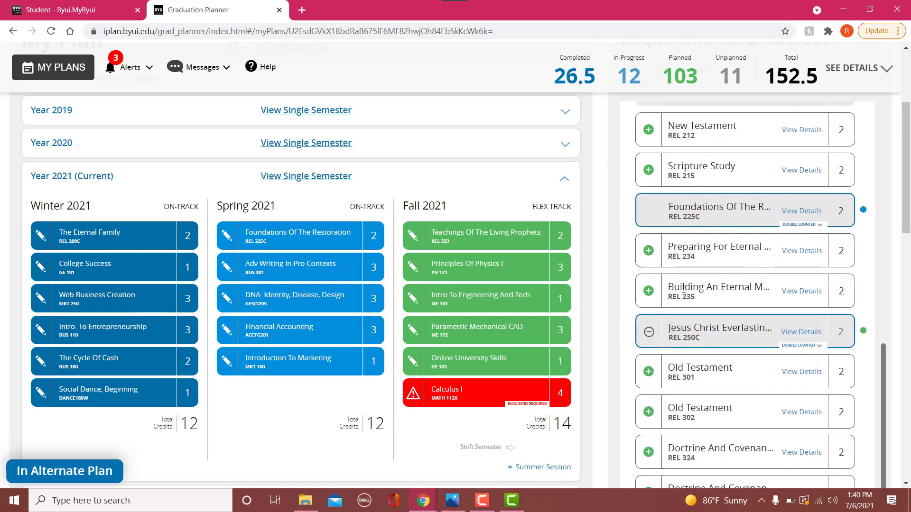
{"action": "scroll", "coordinate": [684, 287], "scroll_direction": "down", "scroll_amount": 6}
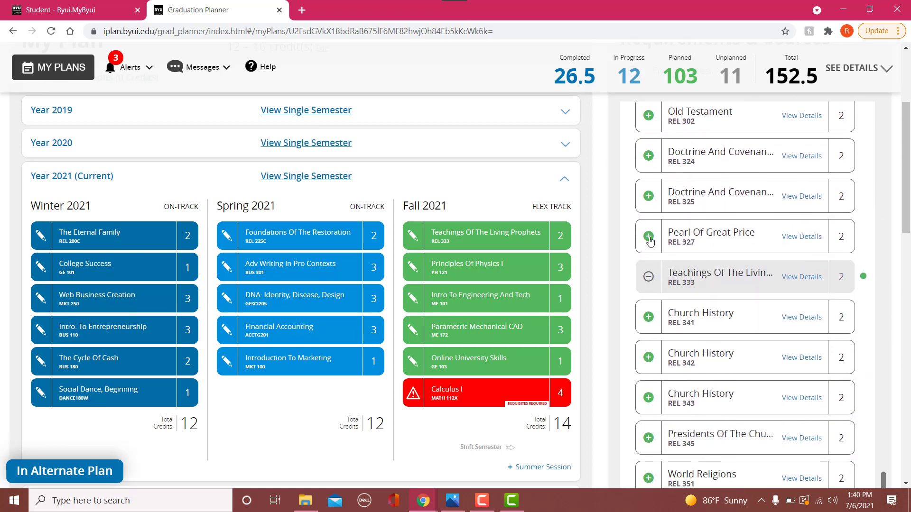
{"action": "left_click", "coordinate": [649, 237]}
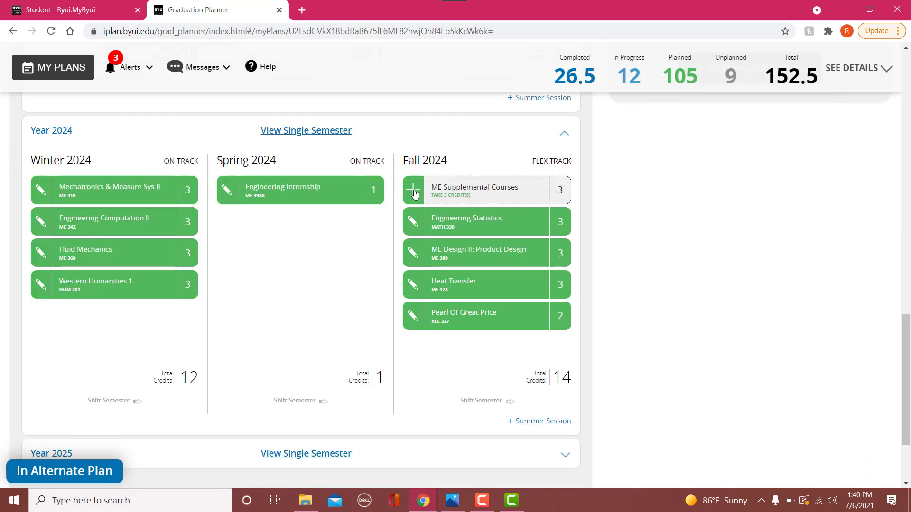
- Open the Fall 2024 ME Supplemental Courses placeholder and examine the requirement and its list of eligible courses
{"action": "left_click", "coordinate": [413, 190]}
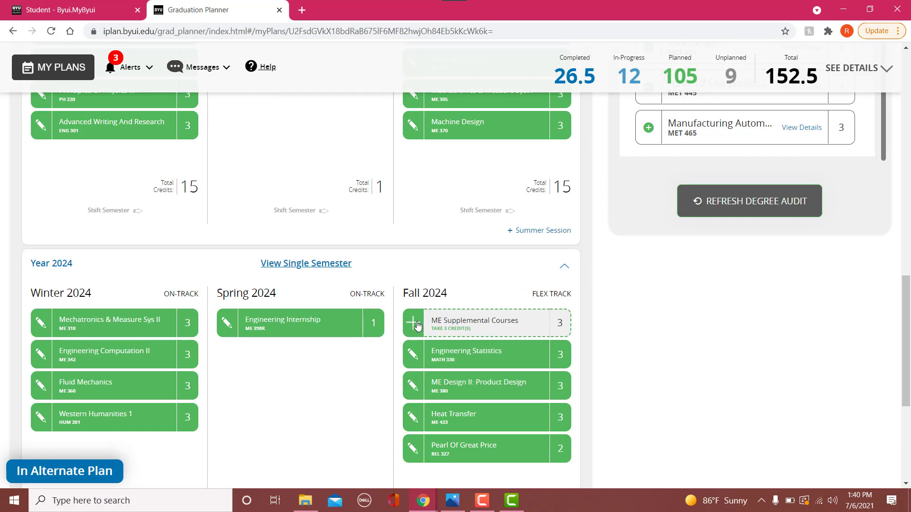
{"action": "scroll", "coordinate": [417, 327], "scroll_direction": "up", "scroll_amount": 8}
{"action": "scroll", "coordinate": [732, 385], "scroll_direction": "up", "scroll_amount": 4}
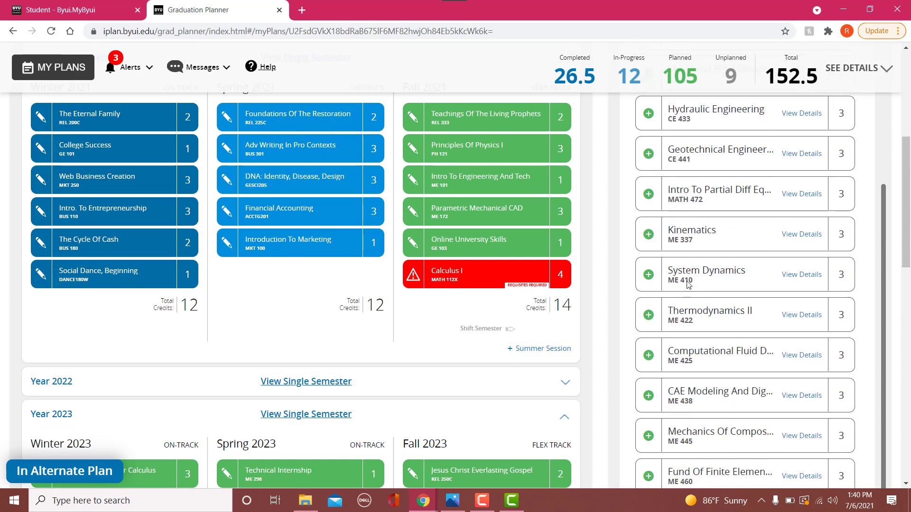
{"action": "scroll", "coordinate": [690, 280], "scroll_direction": "up", "scroll_amount": 5}
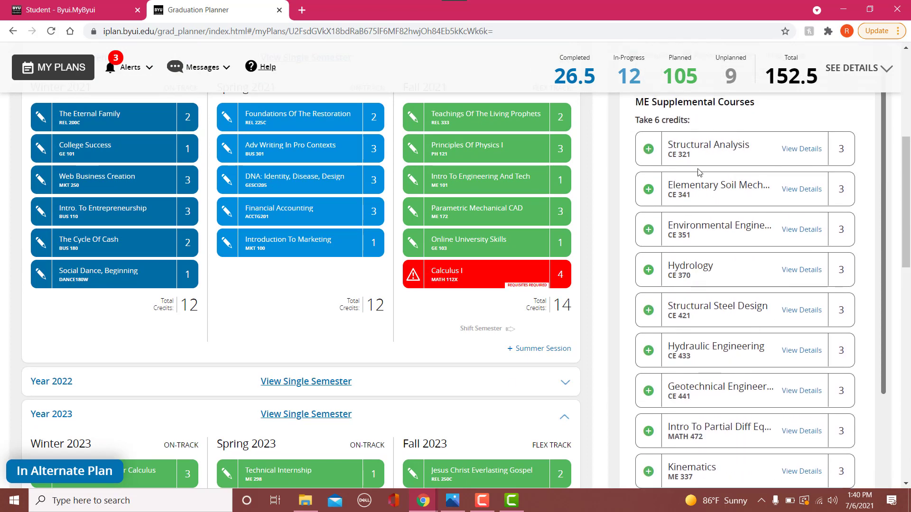
{"action": "scroll", "coordinate": [699, 172], "scroll_direction": "down", "scroll_amount": 10}
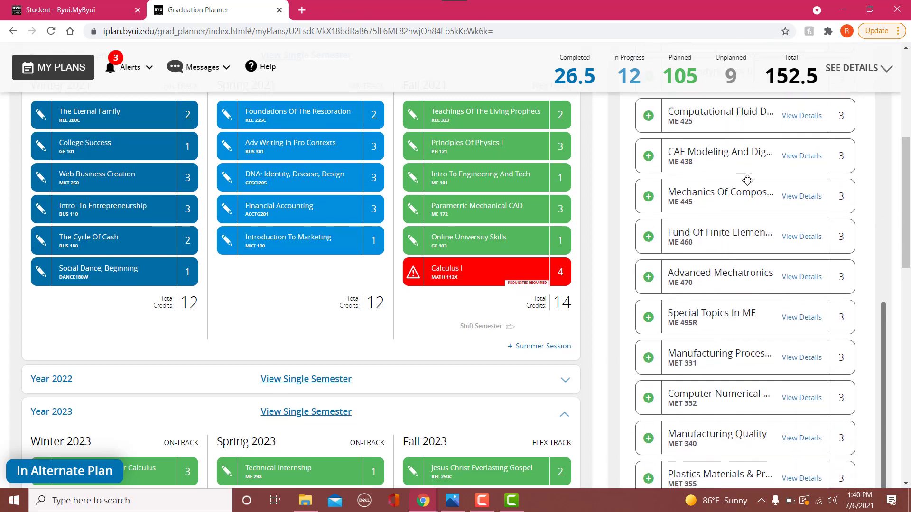
{"action": "scroll", "coordinate": [747, 180], "scroll_direction": "down", "scroll_amount": 6}
{"action": "scroll", "coordinate": [754, 212], "scroll_direction": "up", "scroll_amount": 14}
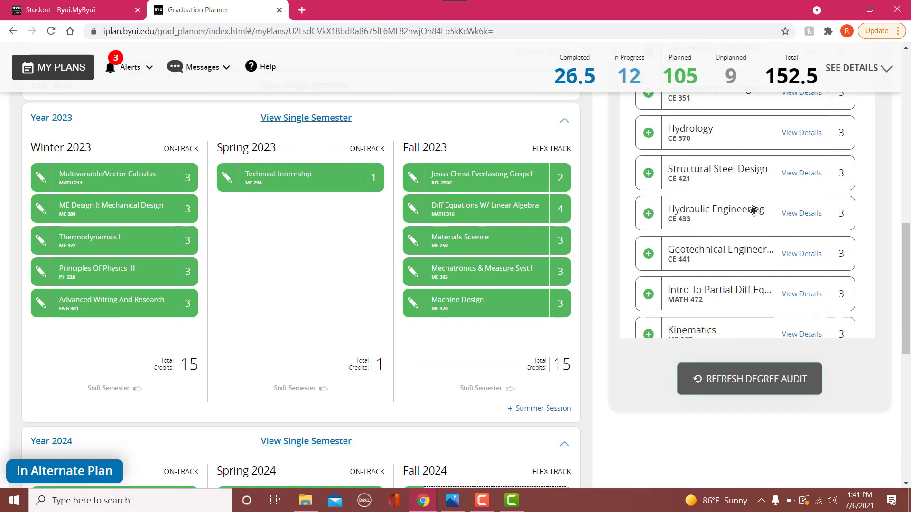
{"action": "scroll", "coordinate": [754, 211], "scroll_direction": "up", "scroll_amount": 10}
{"action": "scroll", "coordinate": [766, 236], "scroll_direction": "down", "scroll_amount": 2}
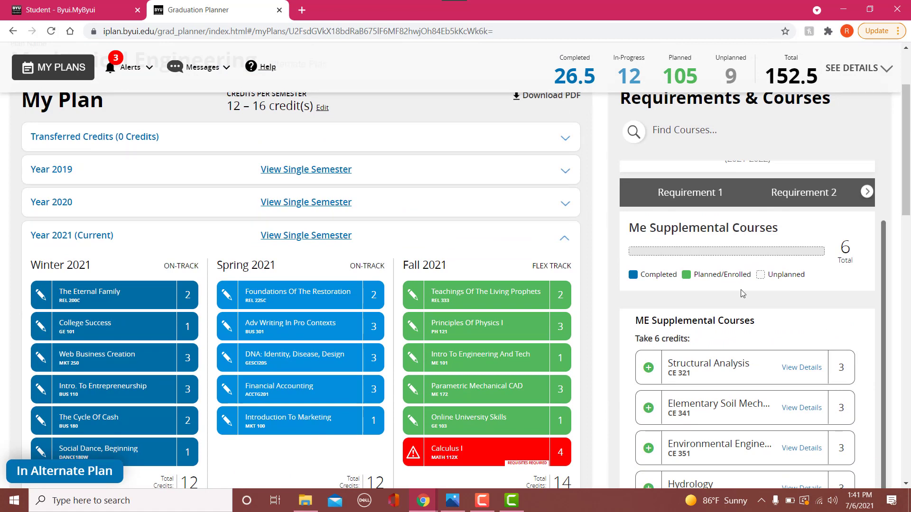
{"action": "scroll", "coordinate": [711, 313], "scroll_direction": "down", "scroll_amount": 3}
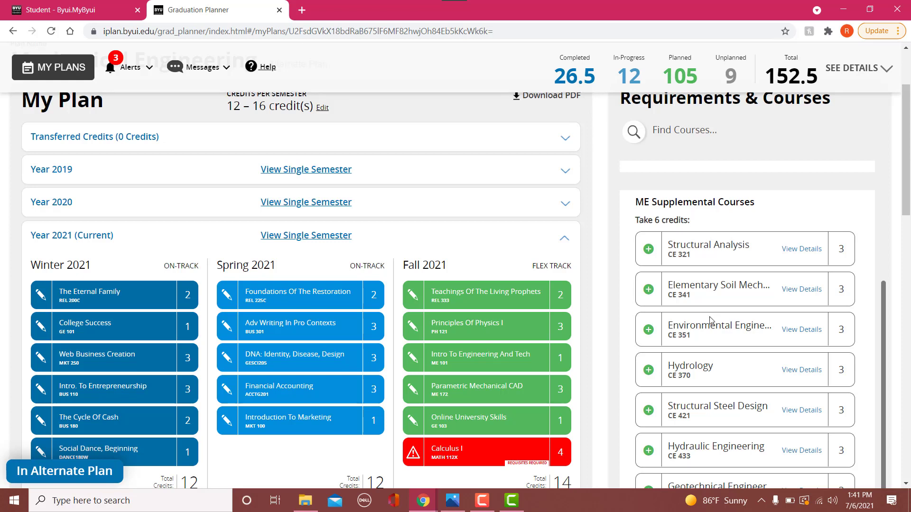
- Fill the Fall 2024 ME Supplemental Courses placeholder with Manufacturing Processes II (MET 331), choosing Fall 2024 as its semester
{"action": "scroll", "coordinate": [711, 285], "scroll_direction": "down", "scroll_amount": 10}
{"action": "scroll", "coordinate": [714, 241], "scroll_direction": "down", "scroll_amount": 5}
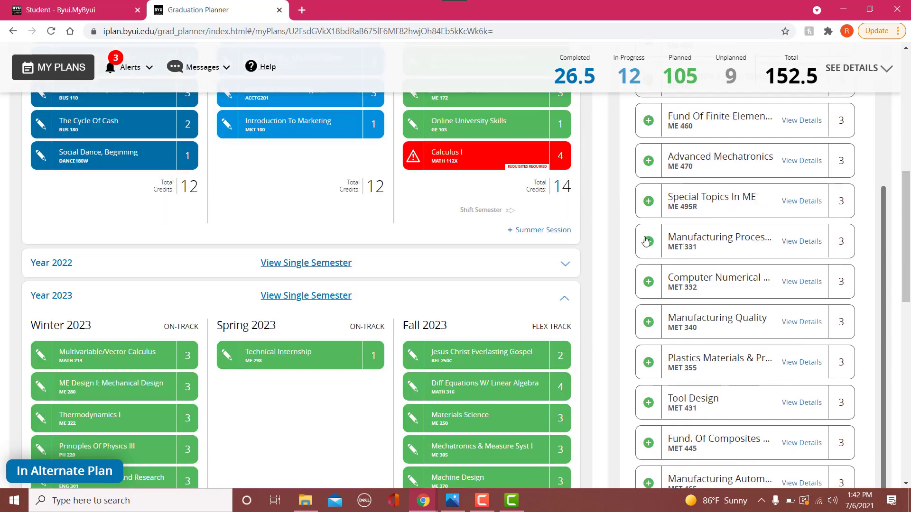
{"action": "left_click", "coordinate": [648, 242]}
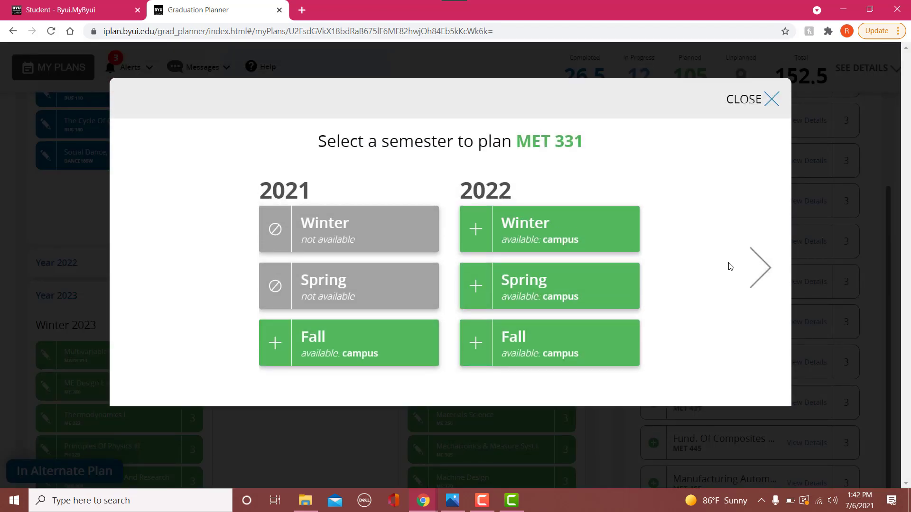
{"action": "left_click", "coordinate": [764, 280]}
{"action": "left_click", "coordinate": [764, 279]}
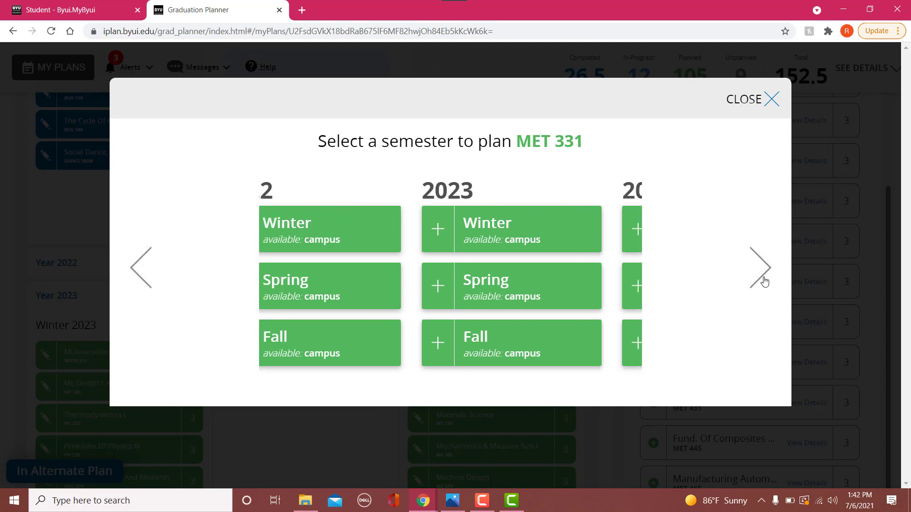
{"action": "left_click", "coordinate": [519, 358]}
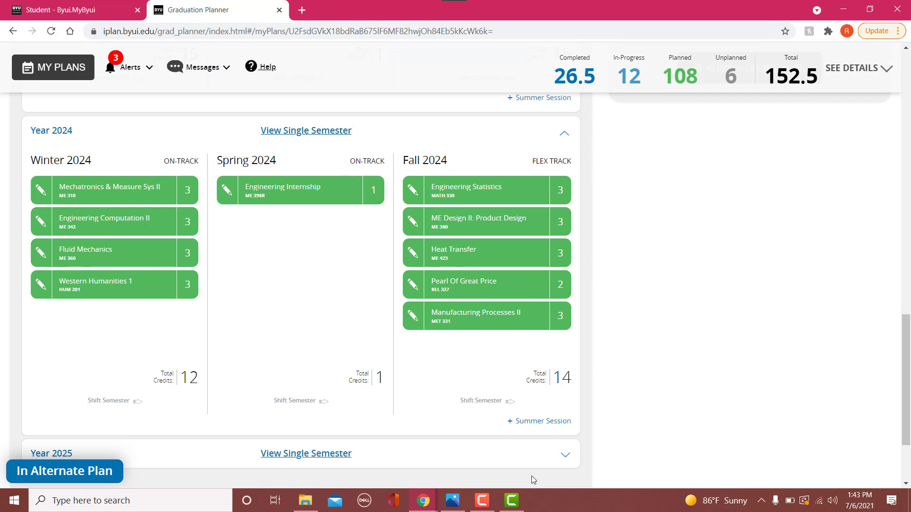
- Expand Year 2025 and fill the Winter 2025 Social Sciences placeholder with American Government (POLSC110)
{"action": "left_click", "coordinate": [564, 464]}
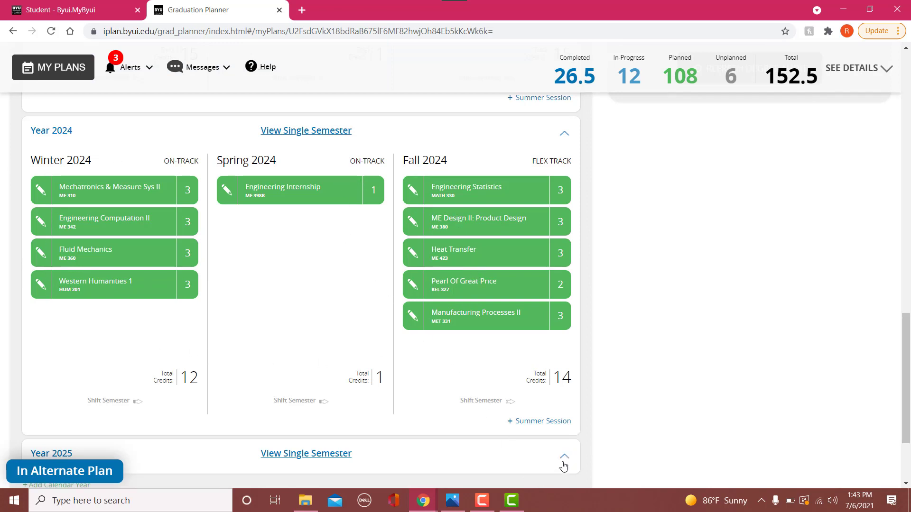
{"action": "scroll", "coordinate": [477, 349], "scroll_direction": "down", "scroll_amount": 5}
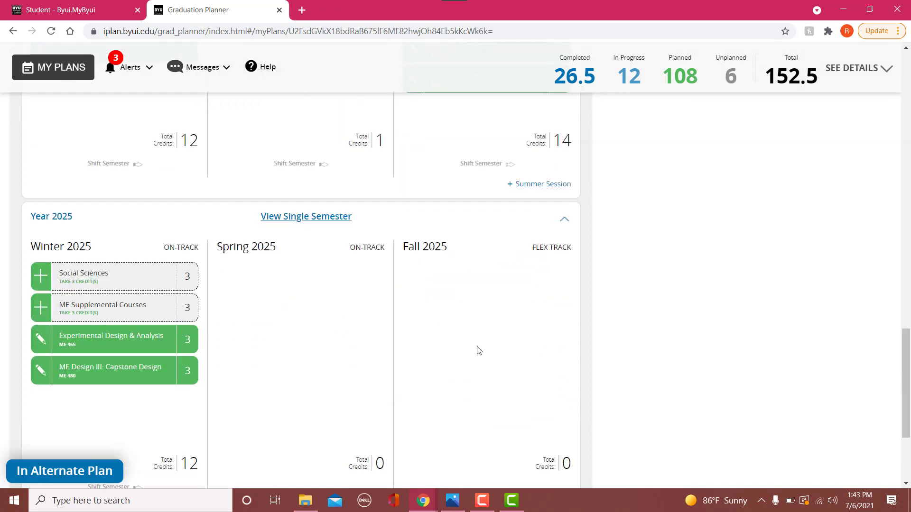
{"action": "scroll", "coordinate": [481, 350], "scroll_direction": "down", "scroll_amount": 1}
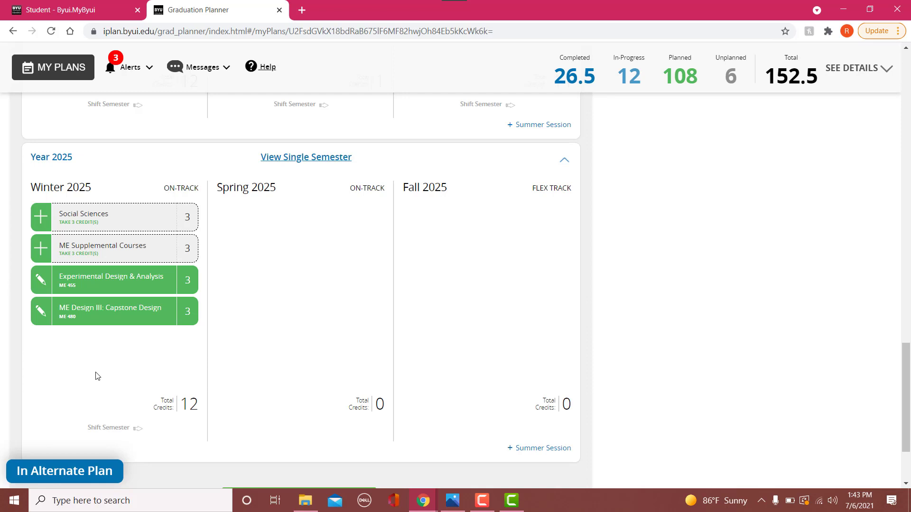
{"action": "left_click", "coordinate": [37, 217]}
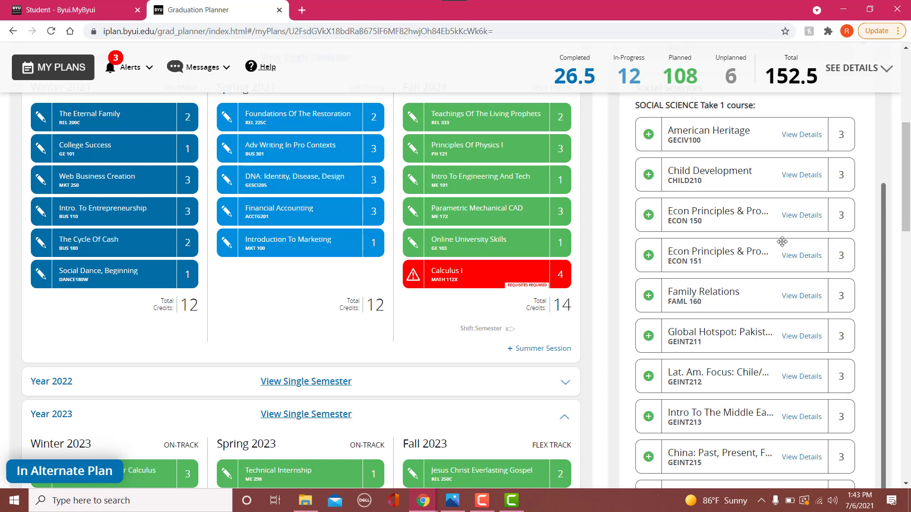
{"action": "scroll", "coordinate": [782, 242], "scroll_direction": "down", "scroll_amount": 8}
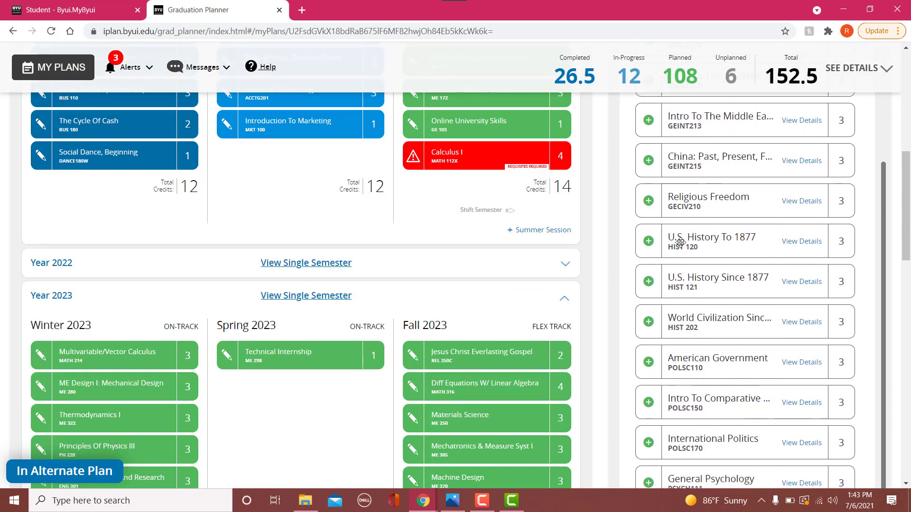
{"action": "scroll", "coordinate": [680, 242], "scroll_direction": "down", "scroll_amount": 2}
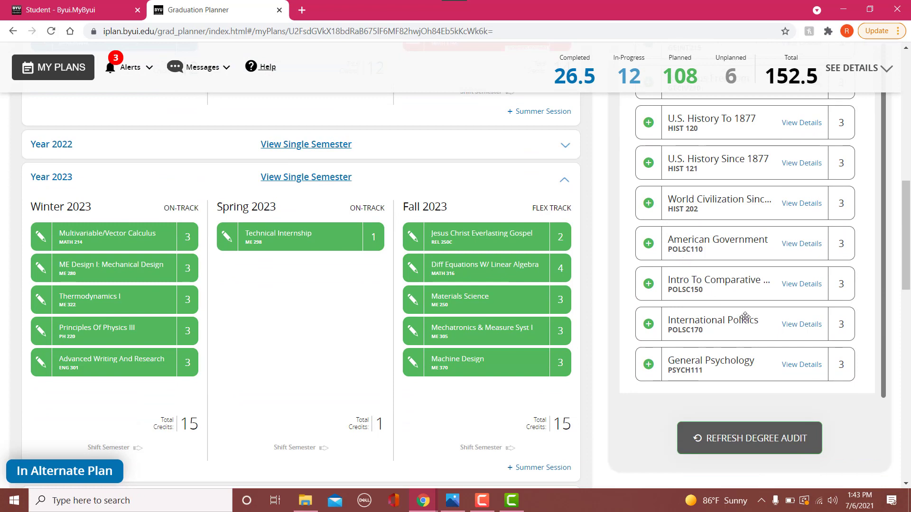
{"action": "left_click", "coordinate": [647, 244]}
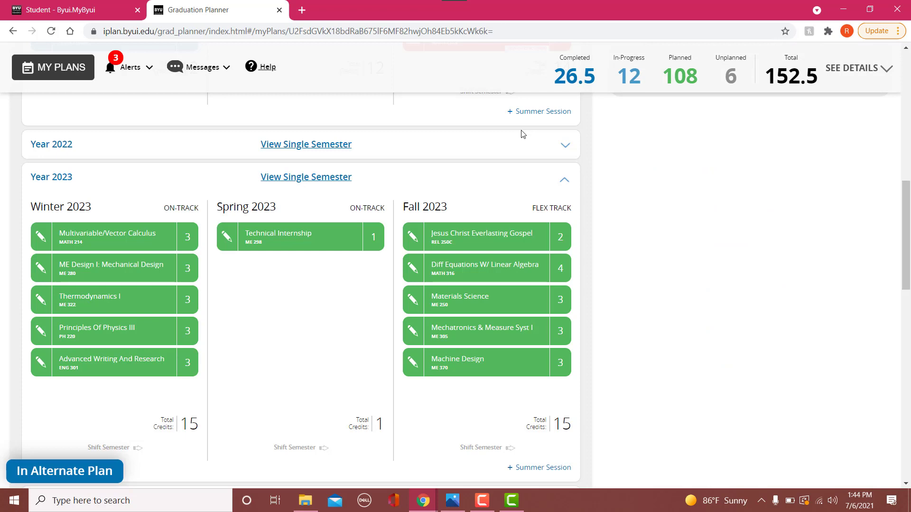
- Fill the Winter 2025 ME Supplemental Courses placeholder with Manufacturing Quality (MET 340)
{"action": "scroll", "coordinate": [709, 213], "scroll_direction": "down", "scroll_amount": 15}
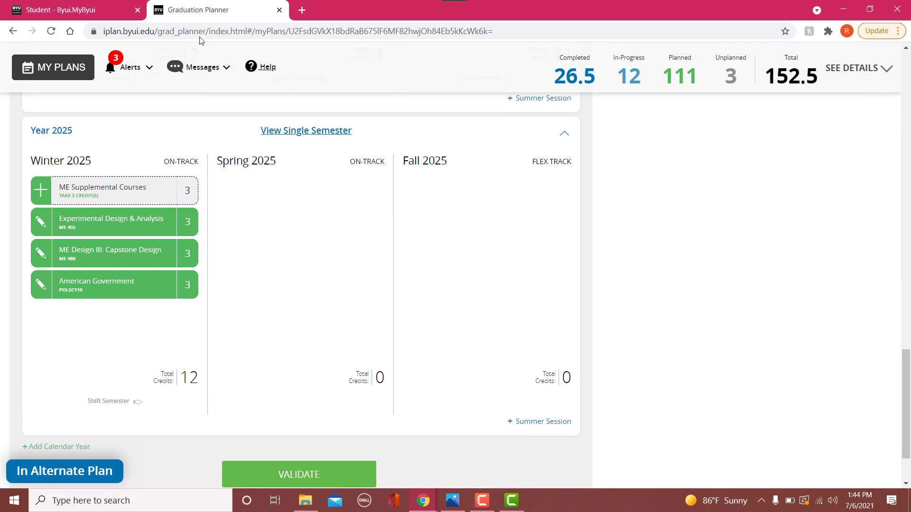
{"action": "left_click", "coordinate": [42, 191]}
{"action": "scroll", "coordinate": [742, 237], "scroll_direction": "down", "scroll_amount": 2}
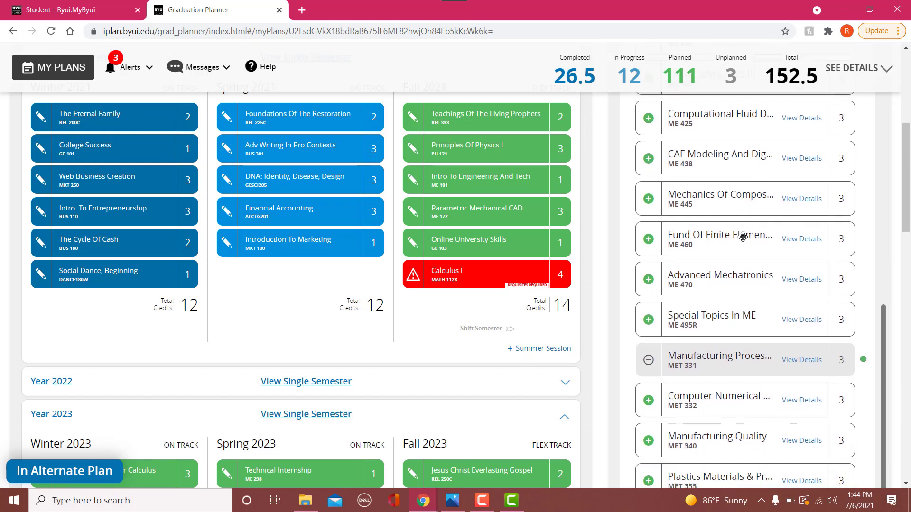
{"action": "scroll", "coordinate": [693, 244], "scroll_direction": "down", "scroll_amount": 3}
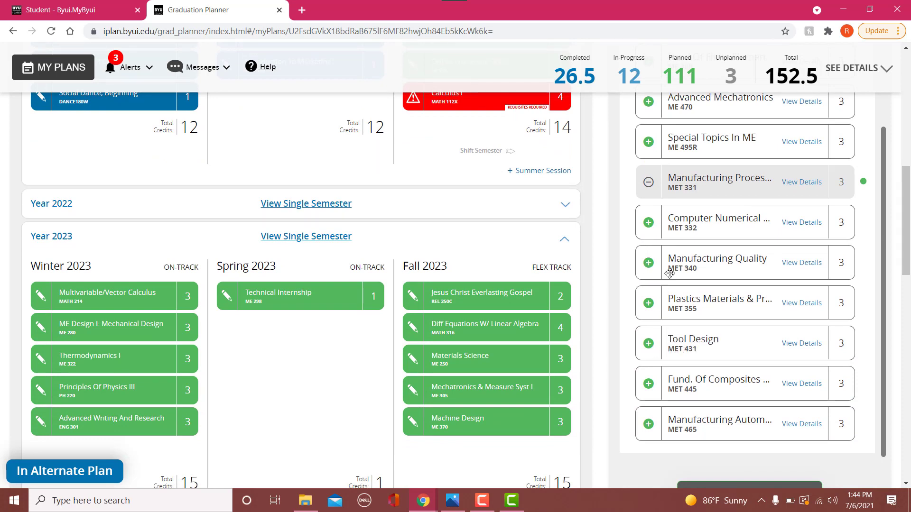
{"action": "left_click", "coordinate": [648, 264]}
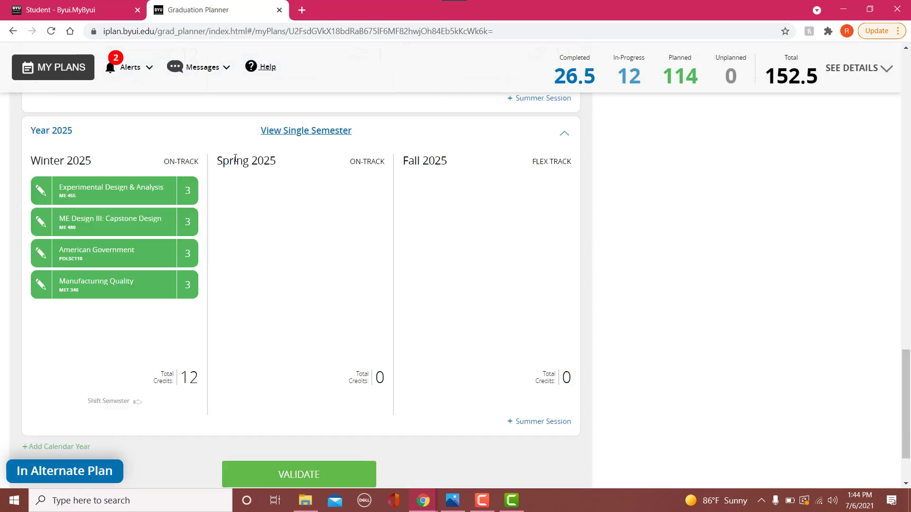
- Expand Year 2022 and review the planned courses across the years of the plan
{"action": "scroll", "coordinate": [279, 266], "scroll_direction": "up", "scroll_amount": 15}
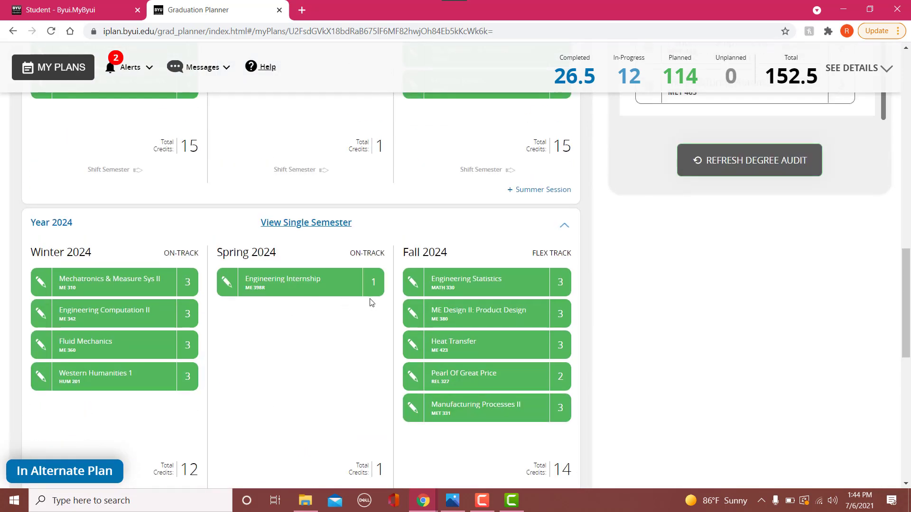
{"action": "scroll", "coordinate": [371, 302], "scroll_direction": "up", "scroll_amount": 2}
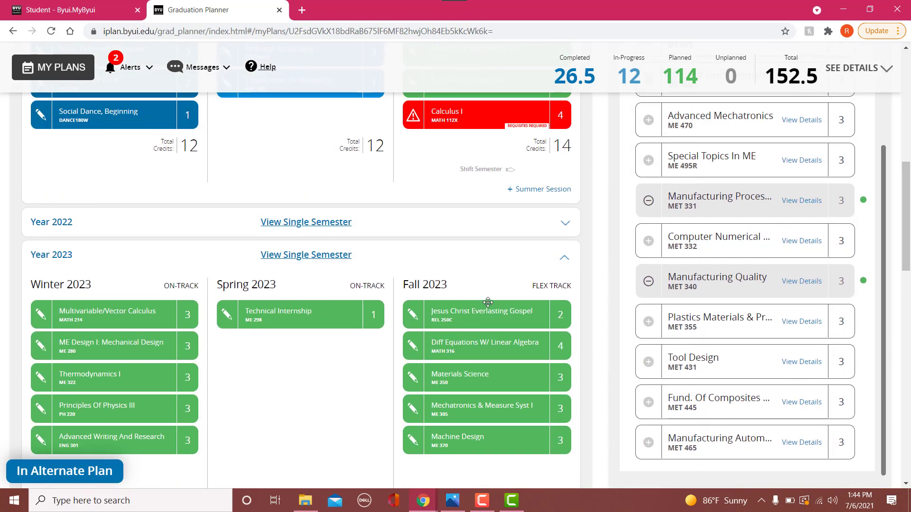
{"action": "left_click", "coordinate": [563, 223]}
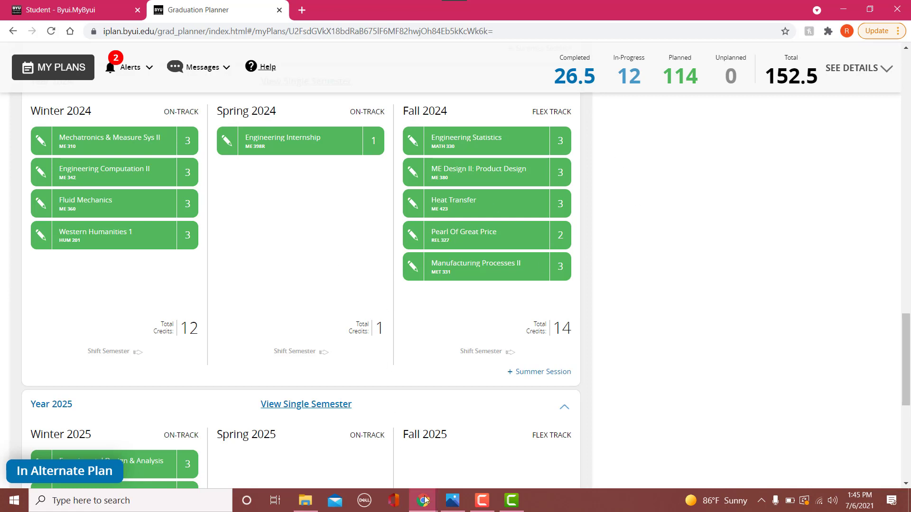
- Switch to Photos and go from the ME Standard Course Sequence chart to the 2020-2021 Extended Course Sequence chart
{"action": "left_click", "coordinate": [450, 500]}
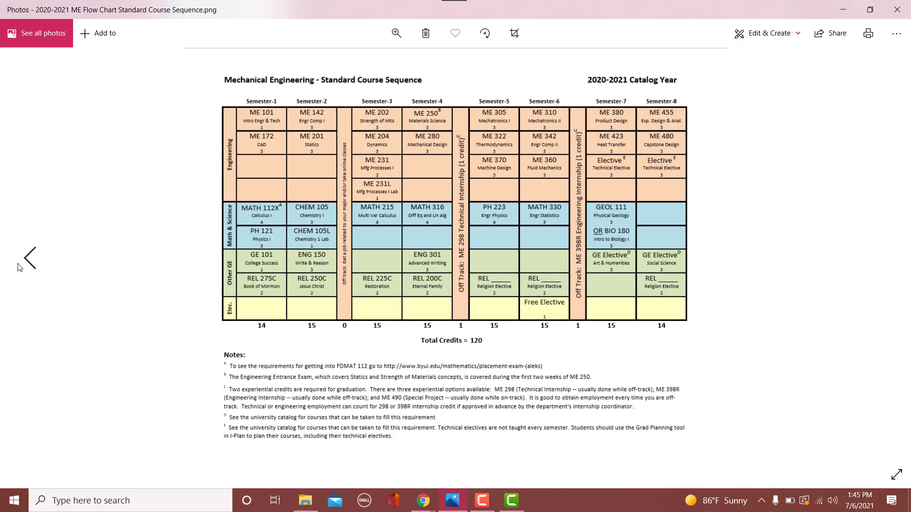
{"action": "left_click", "coordinate": [29, 258]}
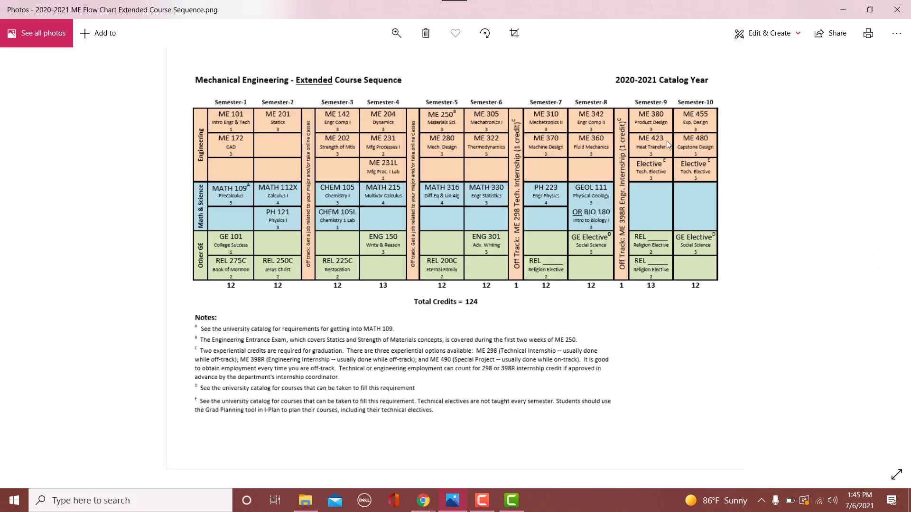